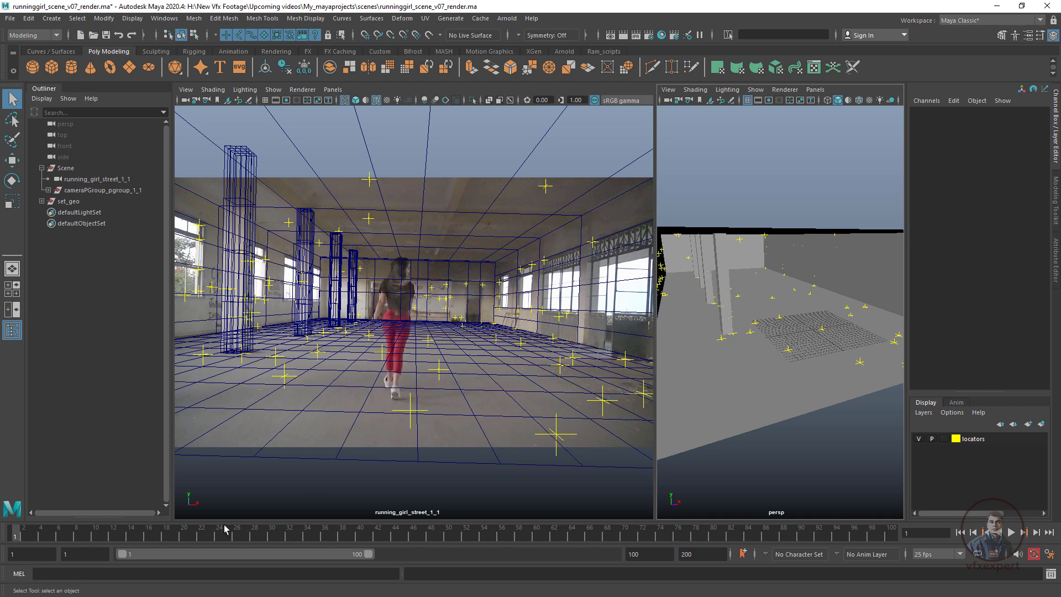
Scrub to about frame 29, play the shot to check the match, then return to frame 1
left_click_drag(123, 539, 270, 537)
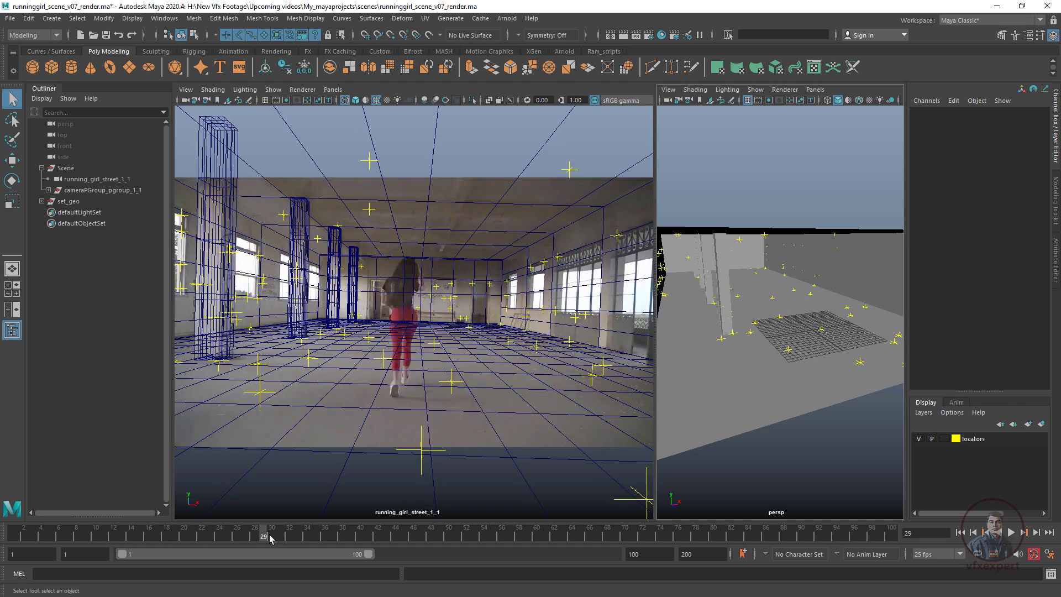
key("alt+v")
key("alt+shift+v")
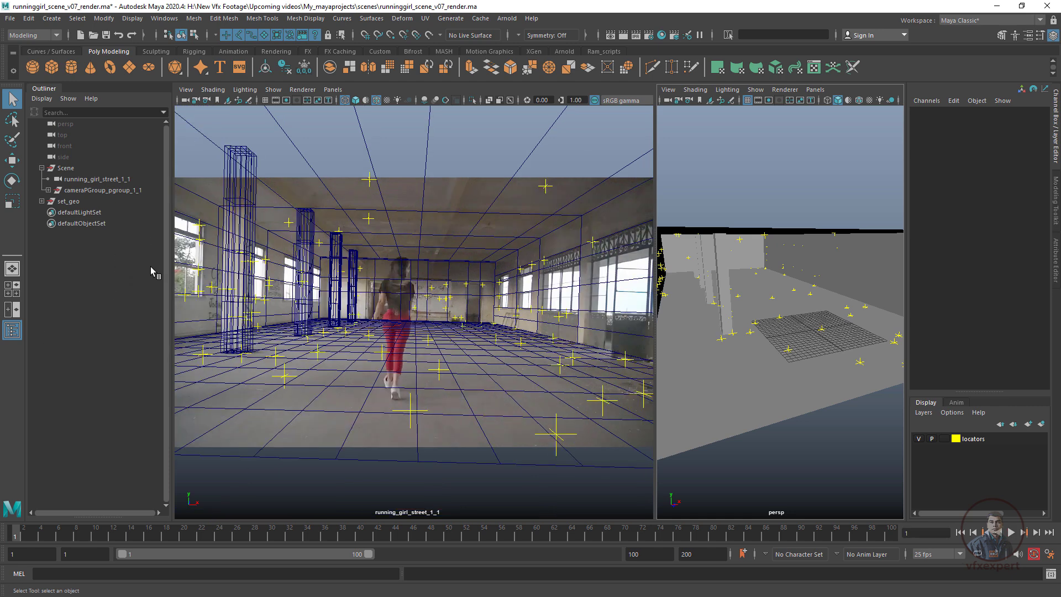
Select the whole set_geo group in the Outliner after checking its ground and pillers pieces
left_click(71, 202)
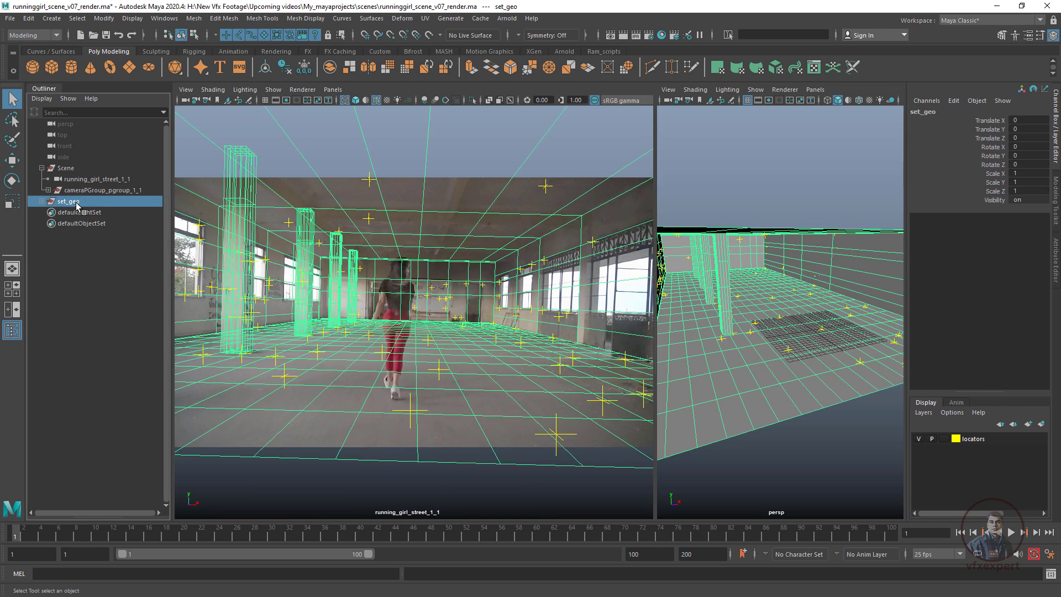
left_click(42, 203)
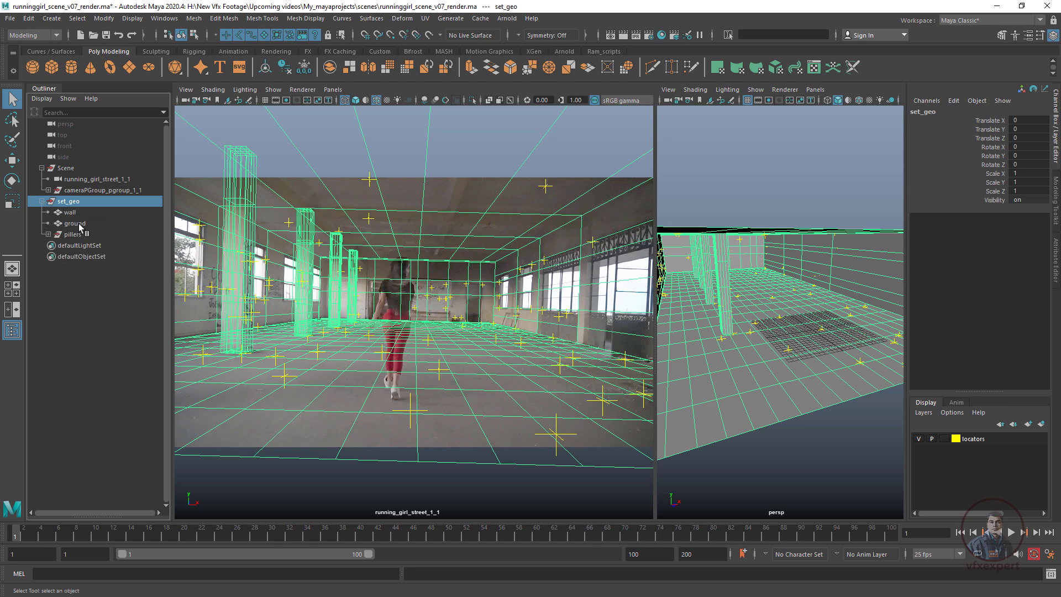
left_click(78, 225)
left_click(73, 236)
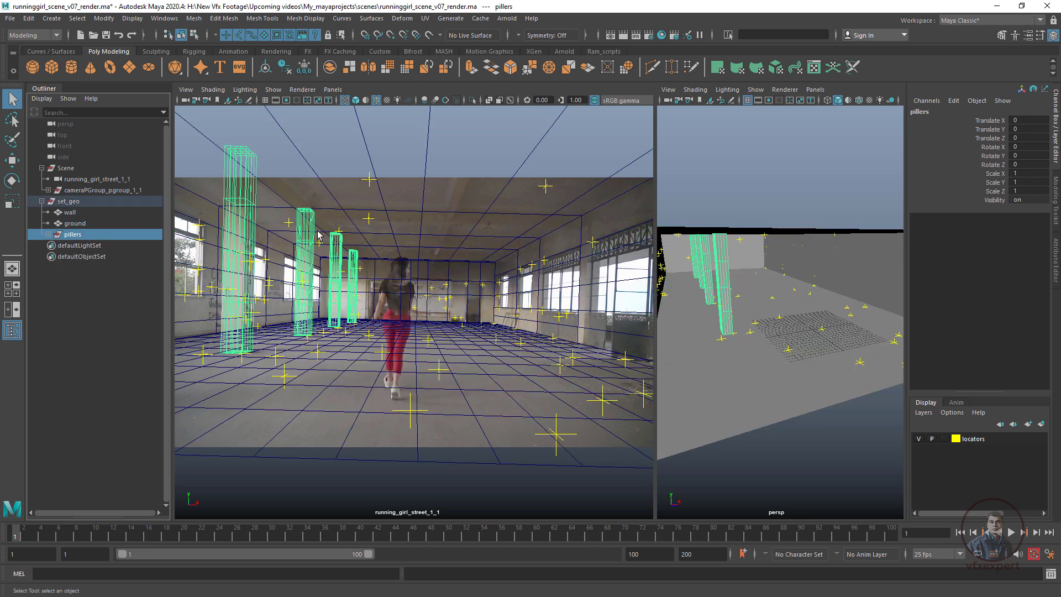
left_click(42, 202)
left_click(73, 203)
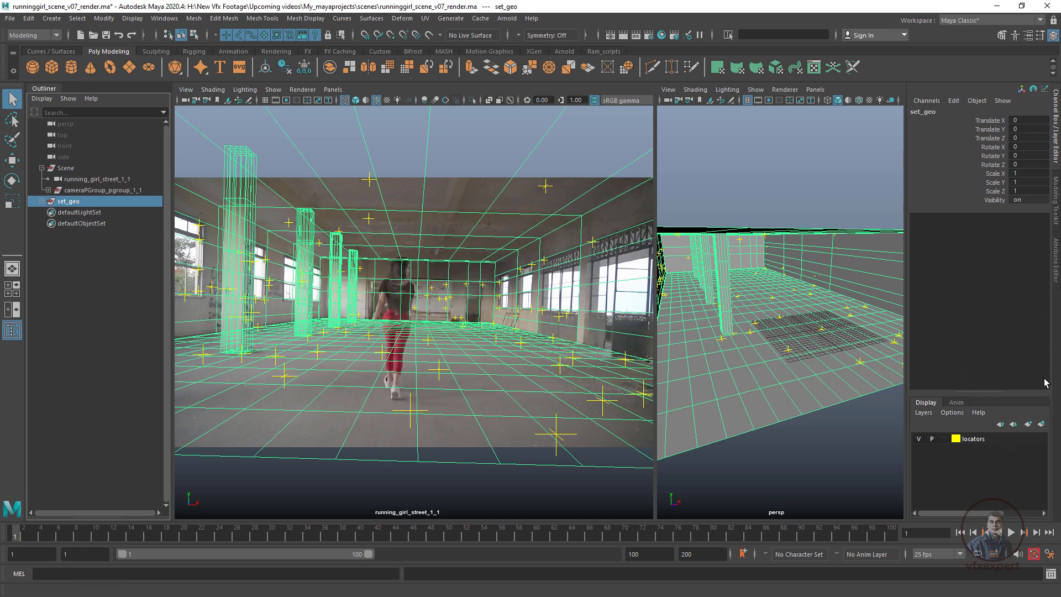
Create a new display layer from the selected set_geo and rename it geo
left_click(1054, 149)
left_click(1055, 148)
left_click(1043, 425)
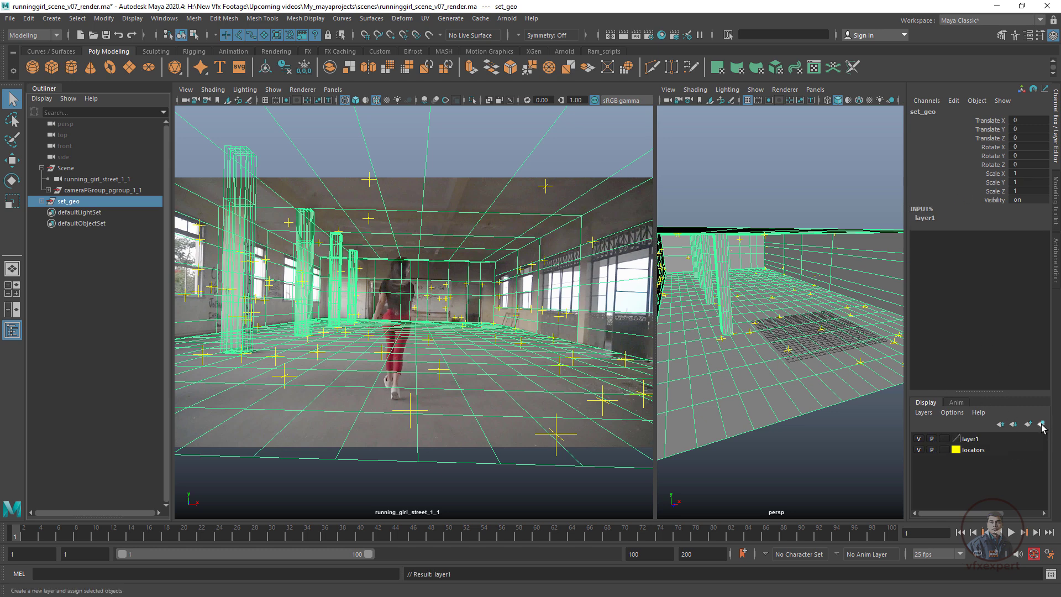
left_click(974, 439)
double_click(976, 441)
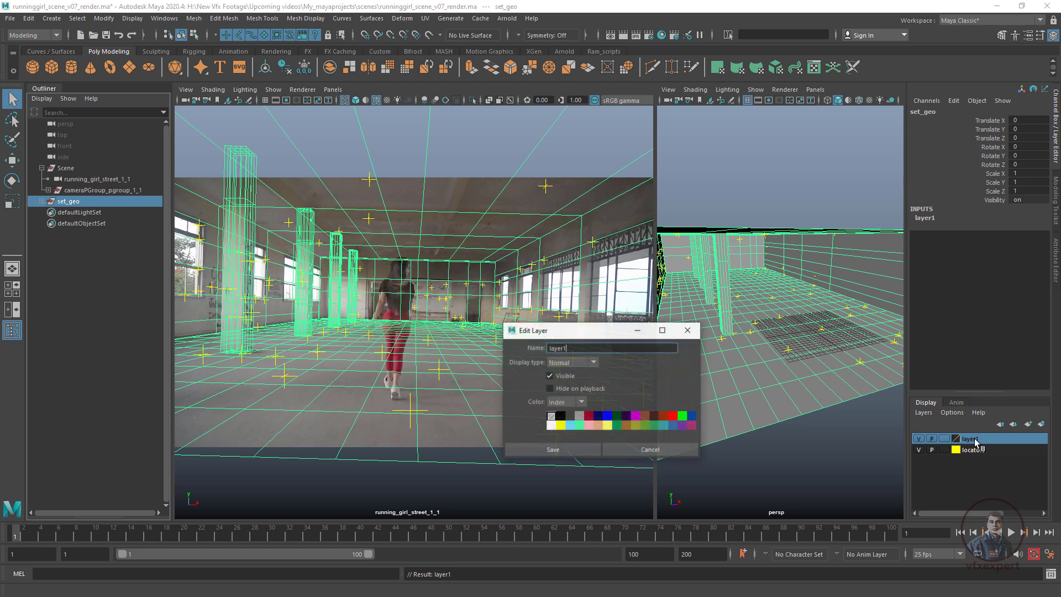
type("geo")
left_click(553, 450)
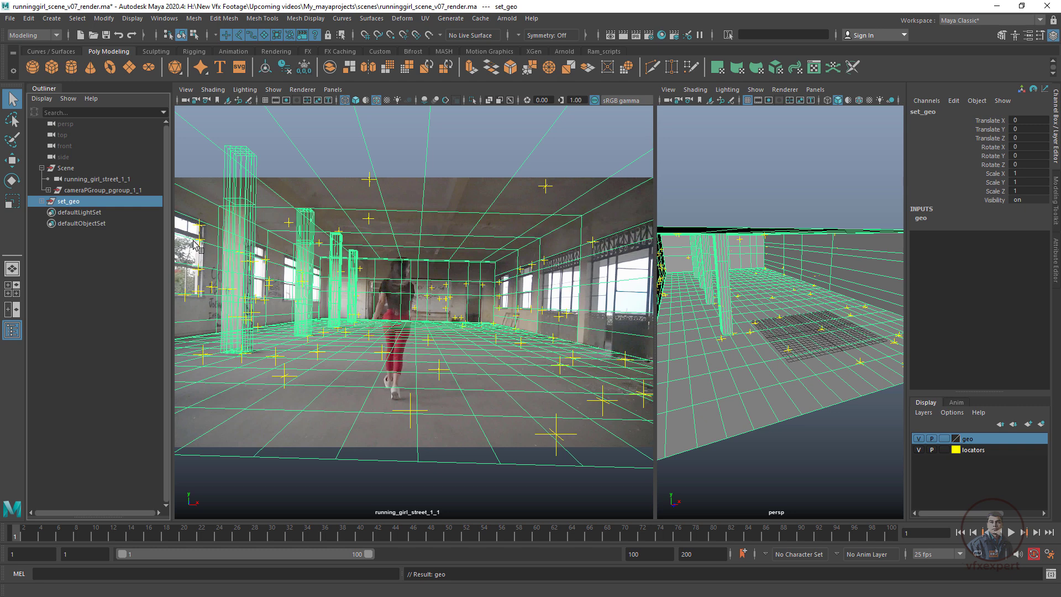
Assign a new Use Background material to the set geometry and clear the selection
right_click(764, 382)
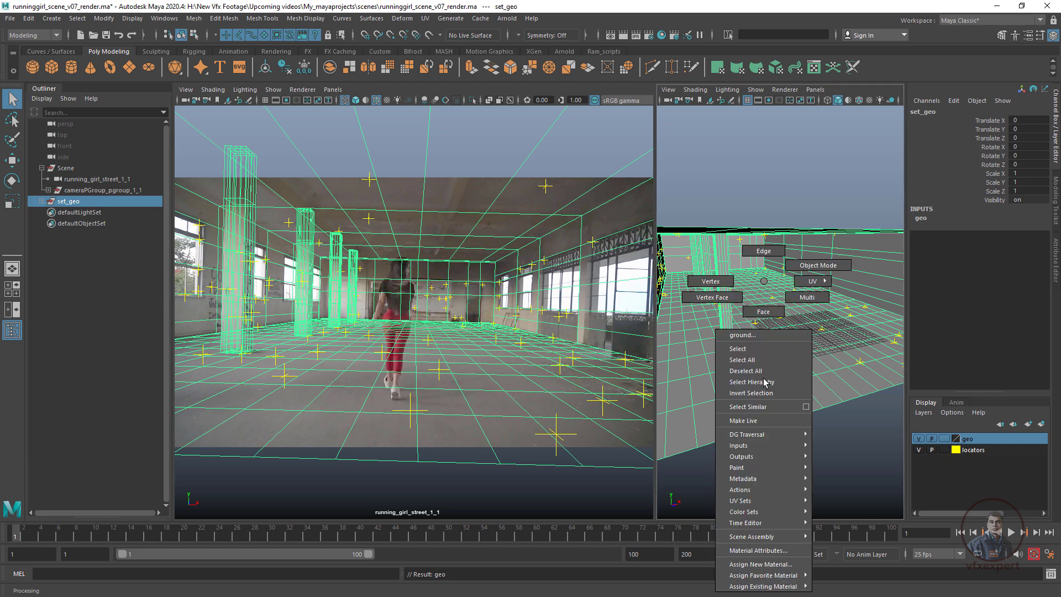
left_click(765, 570)
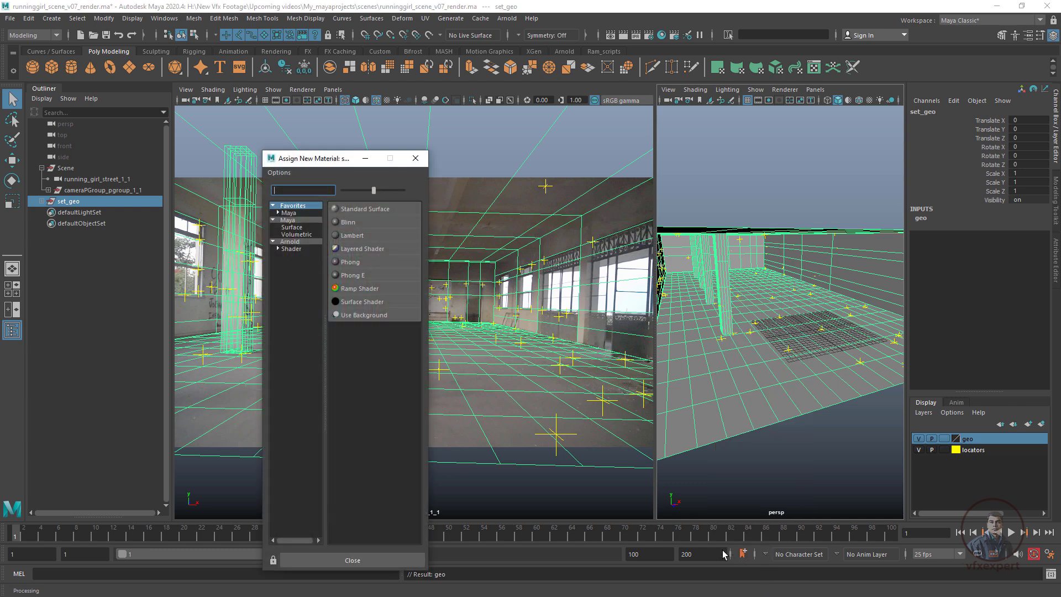
left_click(370, 315)
left_click(387, 130)
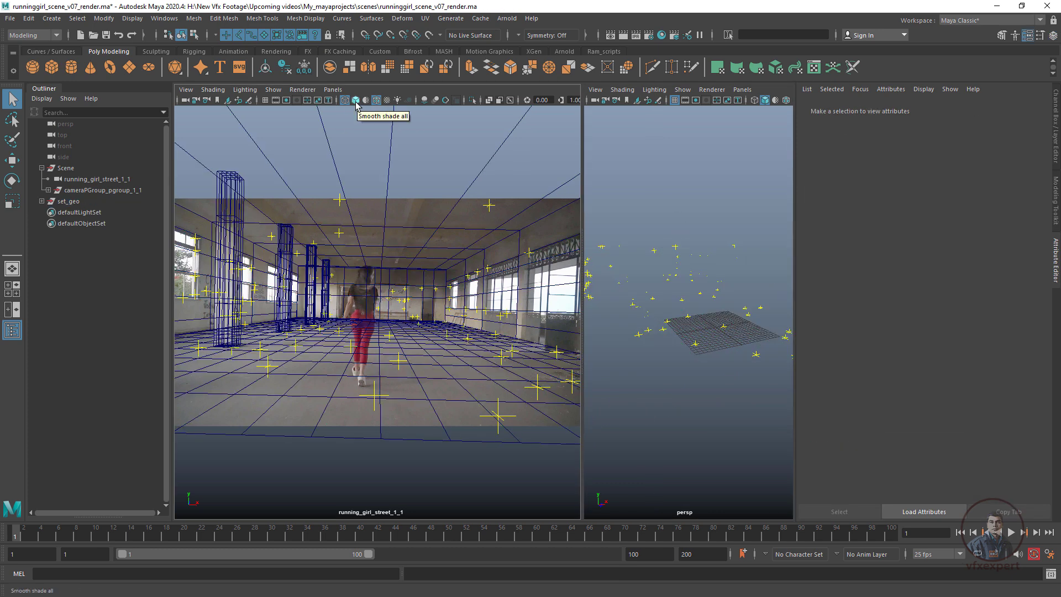
Turn on Smooth Shade All with Wireframe on Shaded in the camera panel
left_click(357, 101)
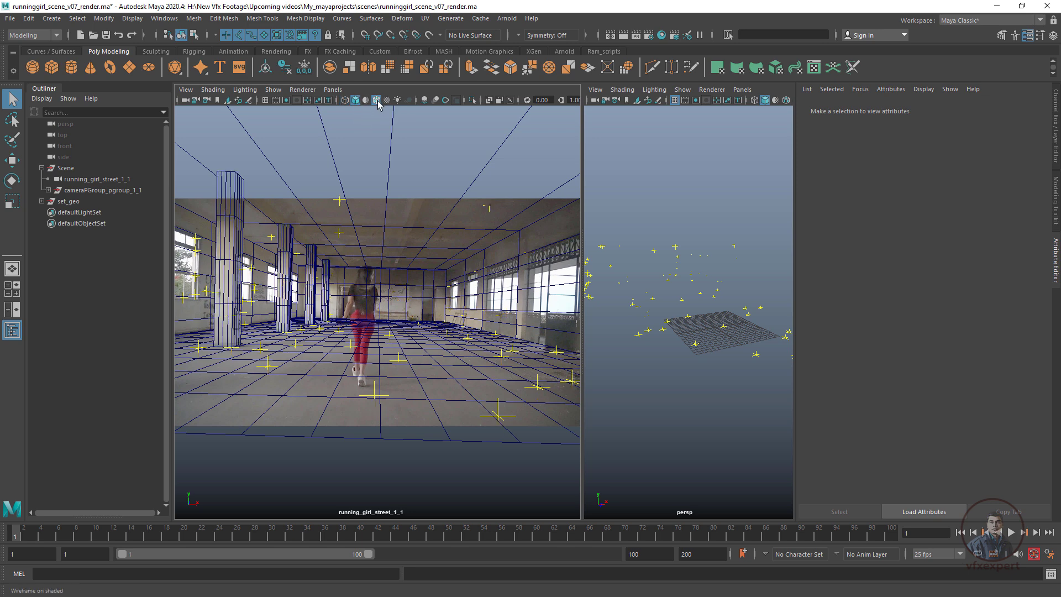
left_click(376, 101)
left_click(376, 102)
In Viewport 2.0 options, enable Smooth Wireframe and Multisampling Anti-aliasing with sample count 8
left_click(313, 92)
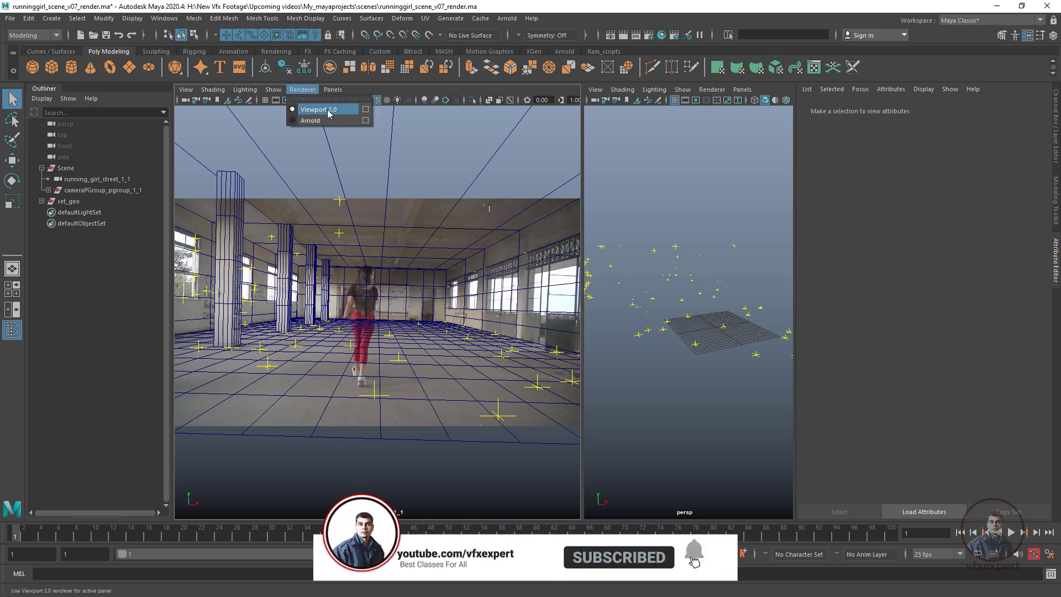
left_click(365, 109)
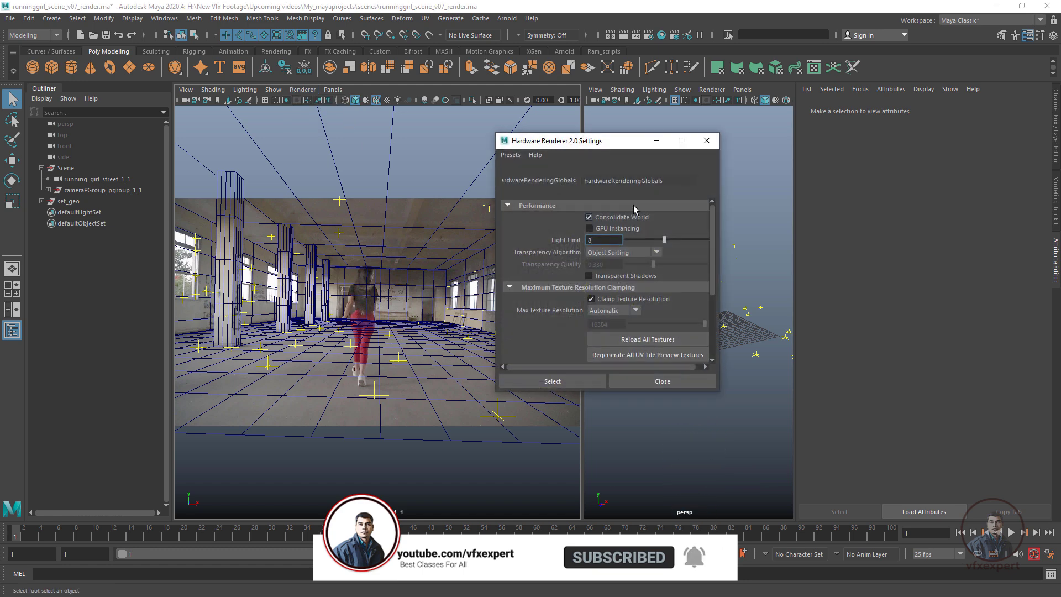
scroll(554, 339, "down", 3)
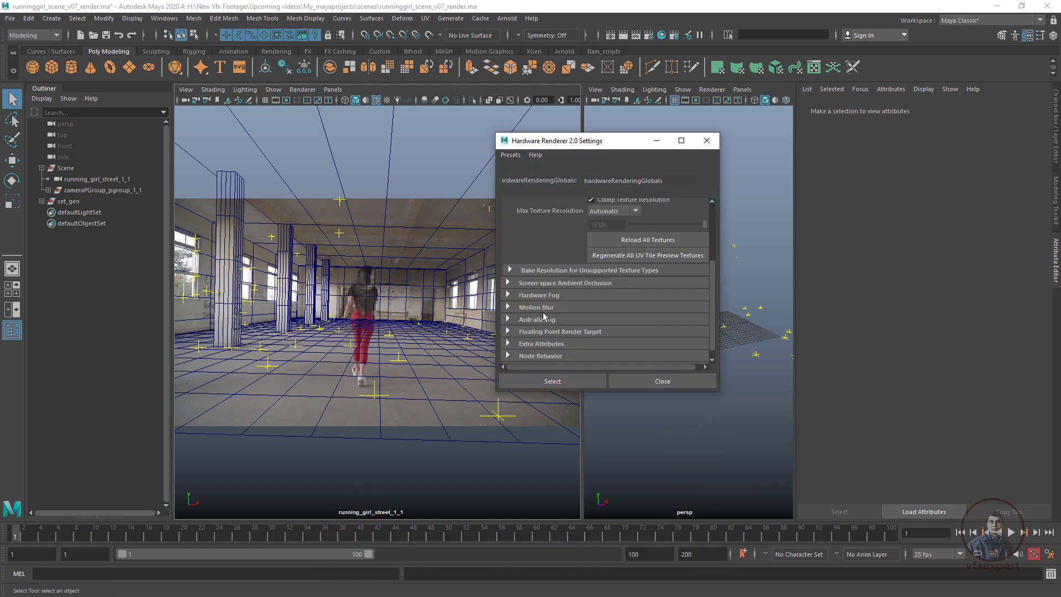
left_click(509, 320)
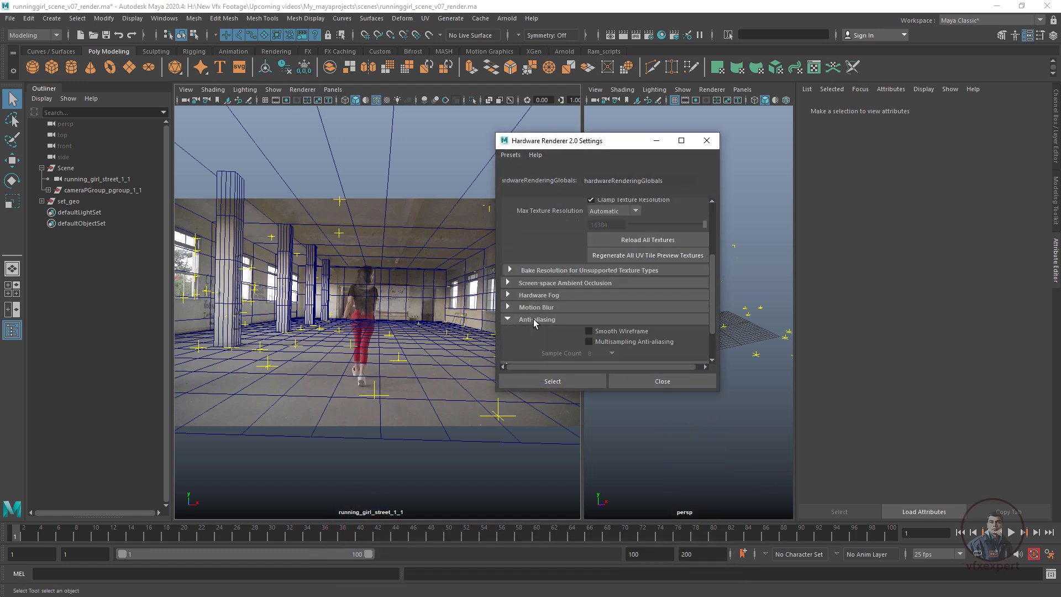
scroll(712, 343, "down", 2)
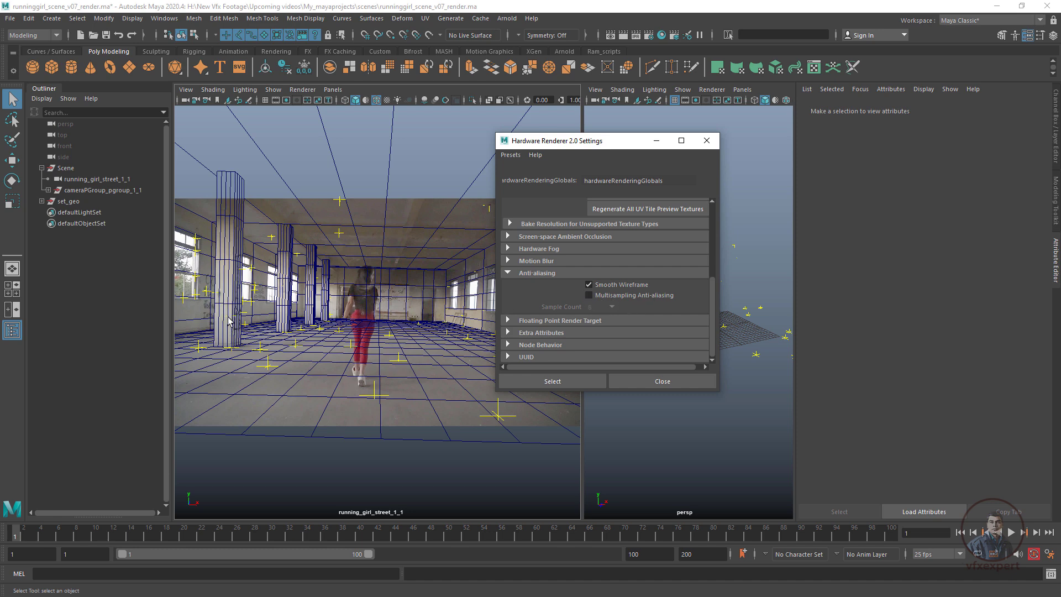
left_click(589, 296)
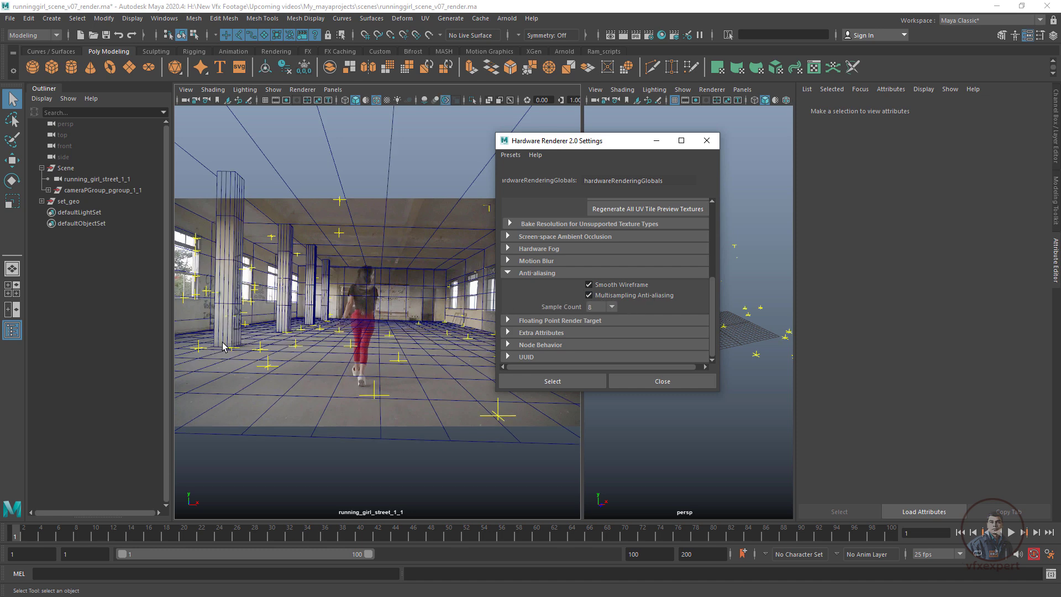
left_click(611, 307)
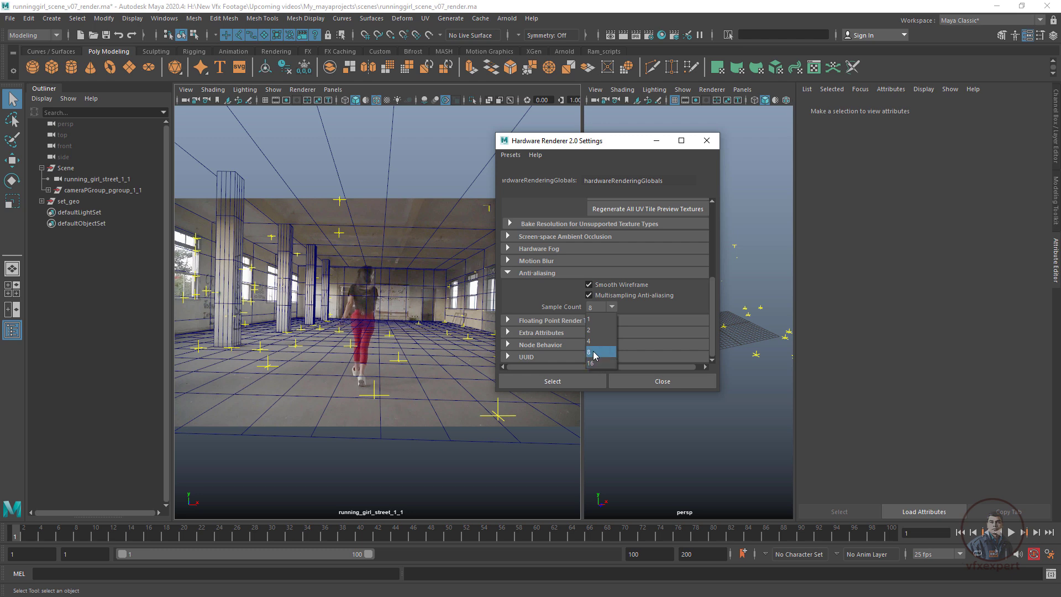
left_click(594, 352)
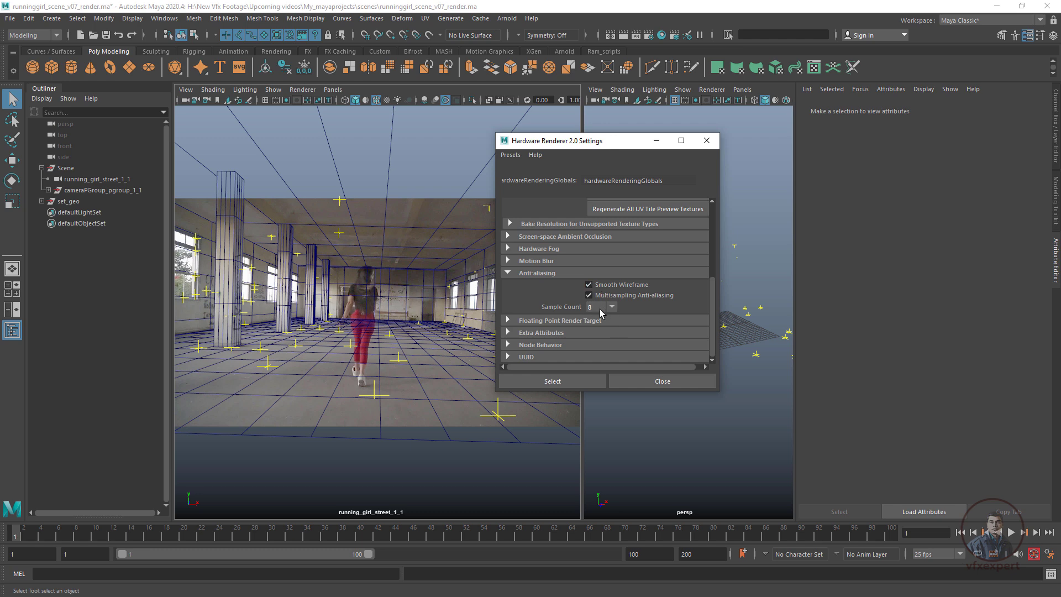
left_click(639, 383)
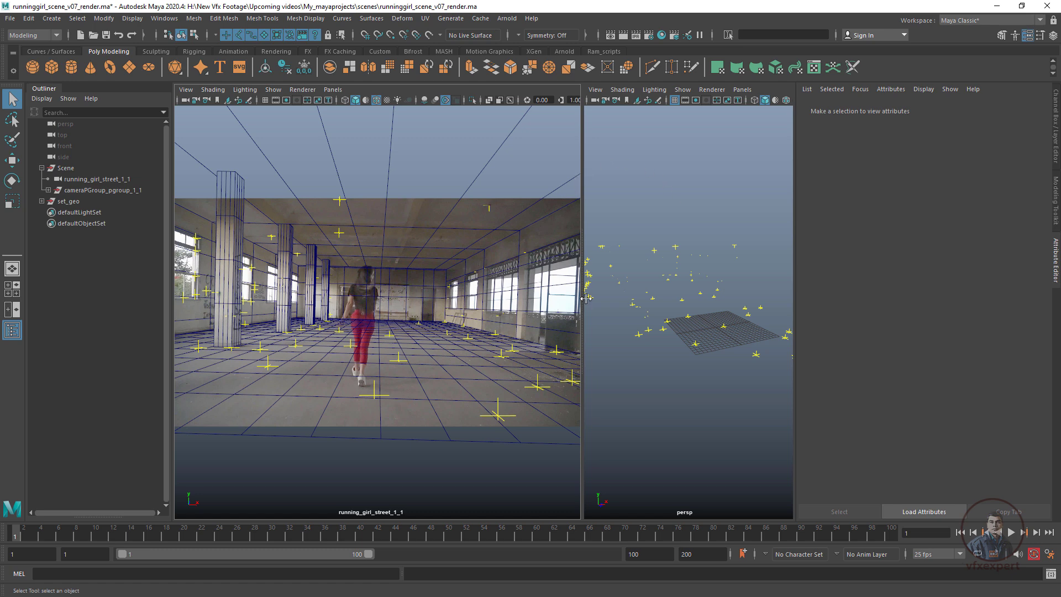
Open Render Settings and look through the Image Size resolution presets
left_click(649, 37)
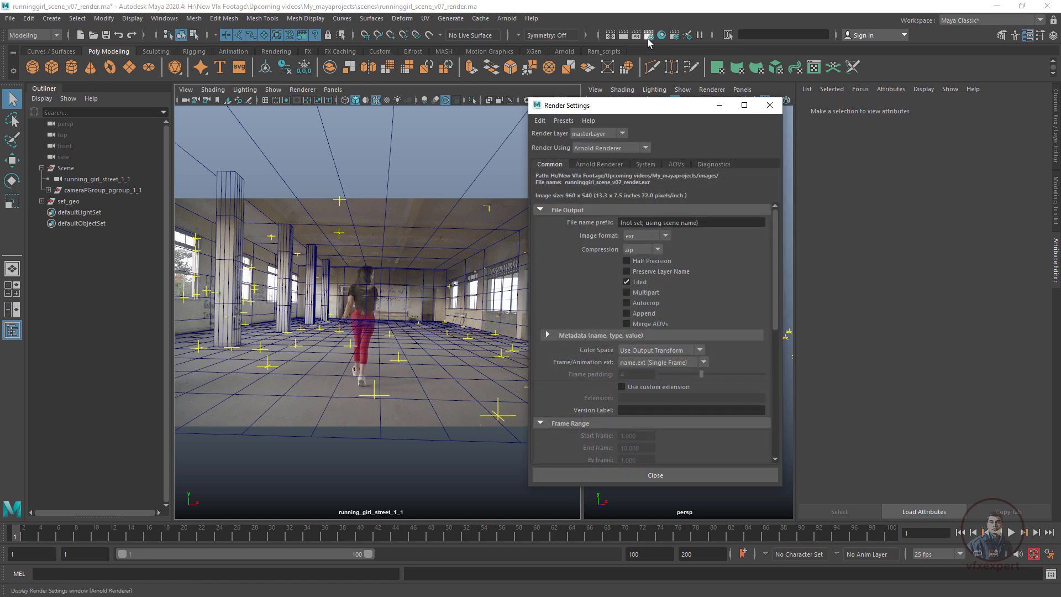
left_click_drag(775, 331, 774, 440)
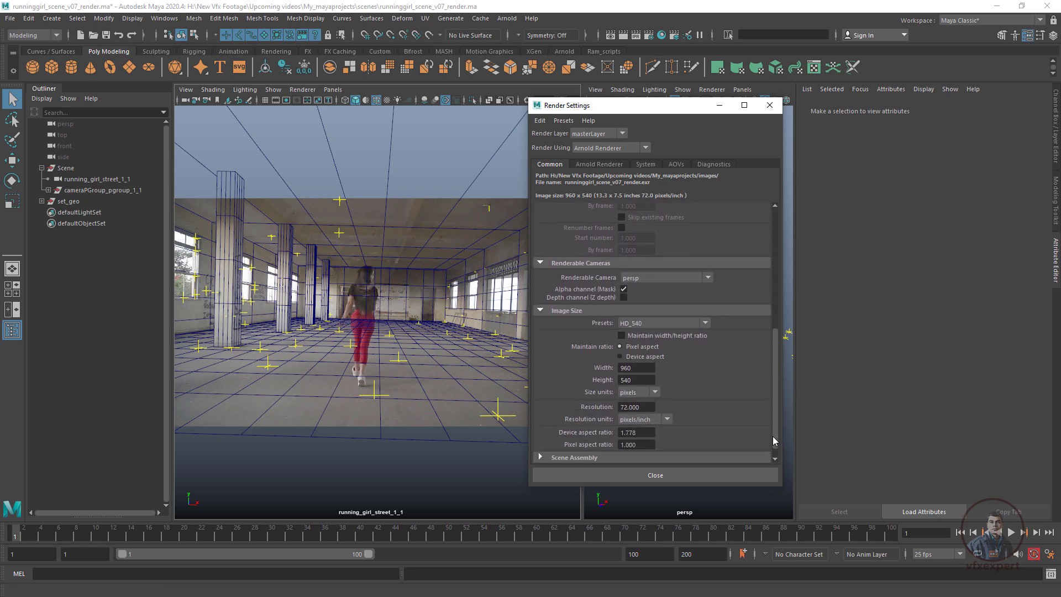
left_click(634, 381)
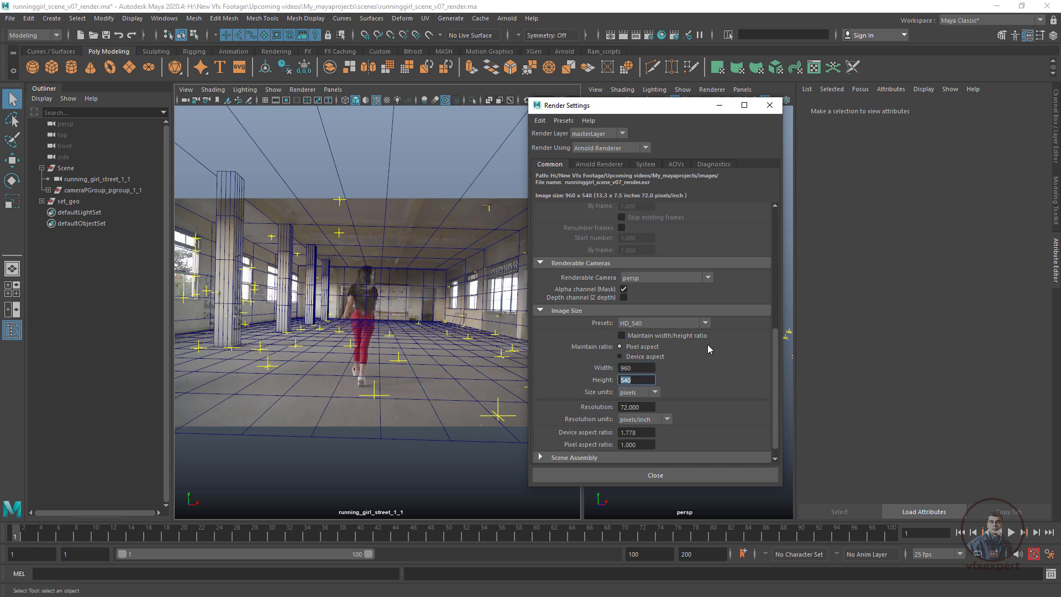
left_click(689, 327)
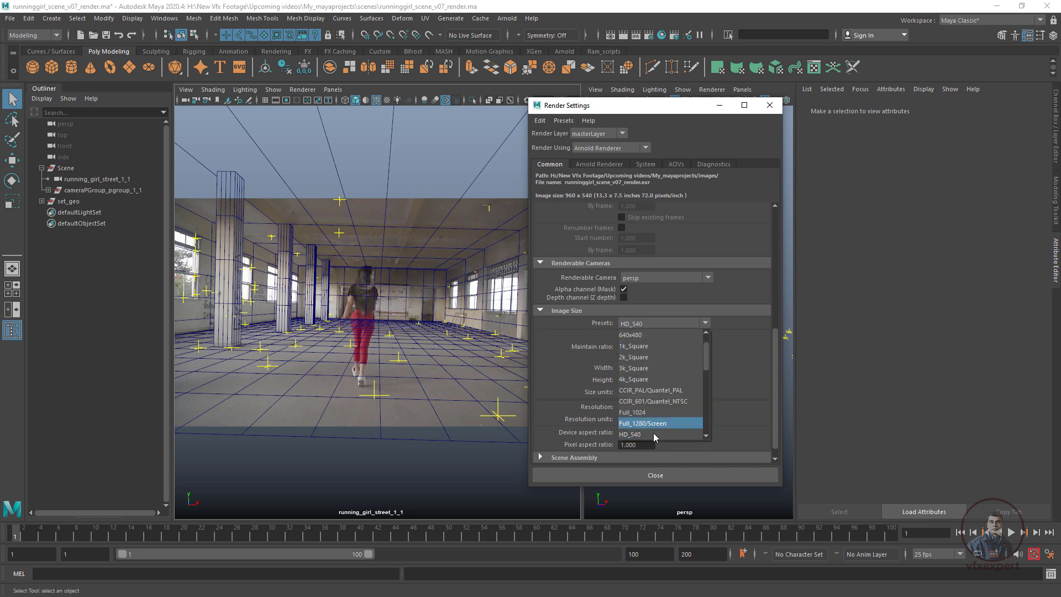
left_click_drag(708, 374, 707, 396)
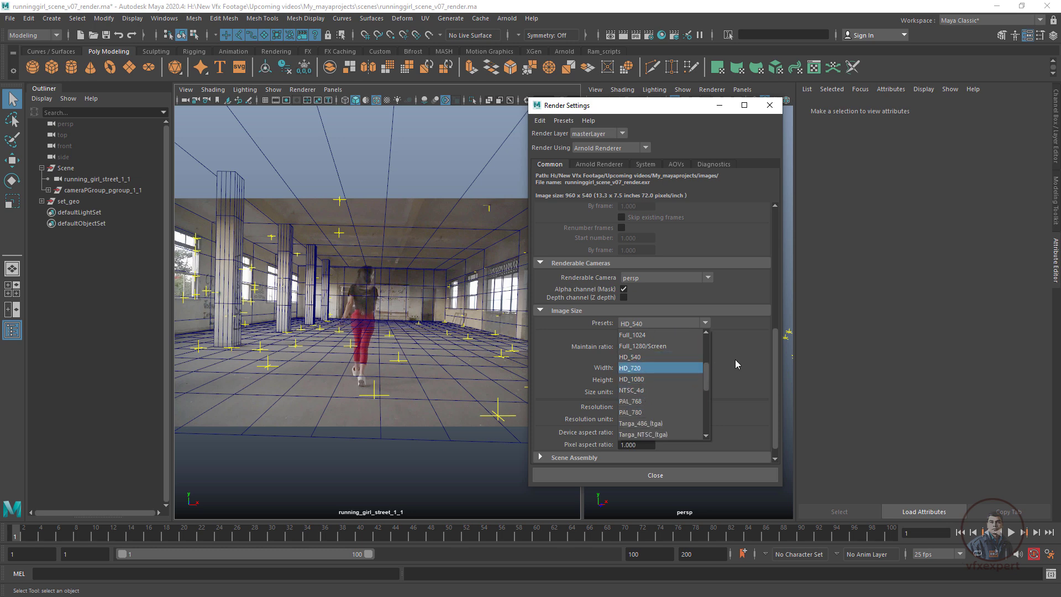
left_click(719, 365)
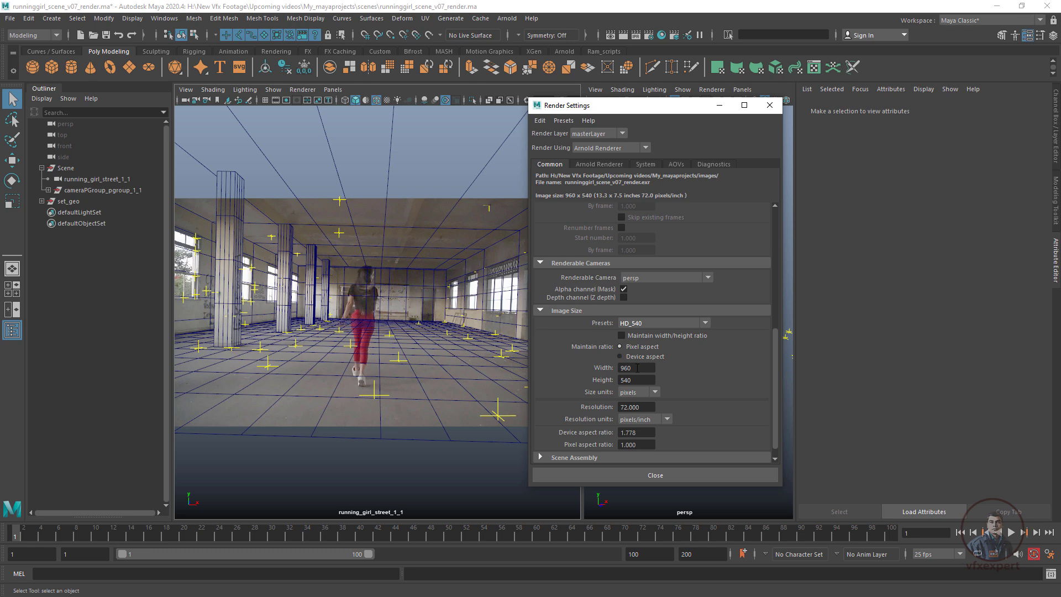
Set image width 1920 and height 1080, then widen the camera view and scrub to frame 60
double_click(637, 367)
double_click(634, 381)
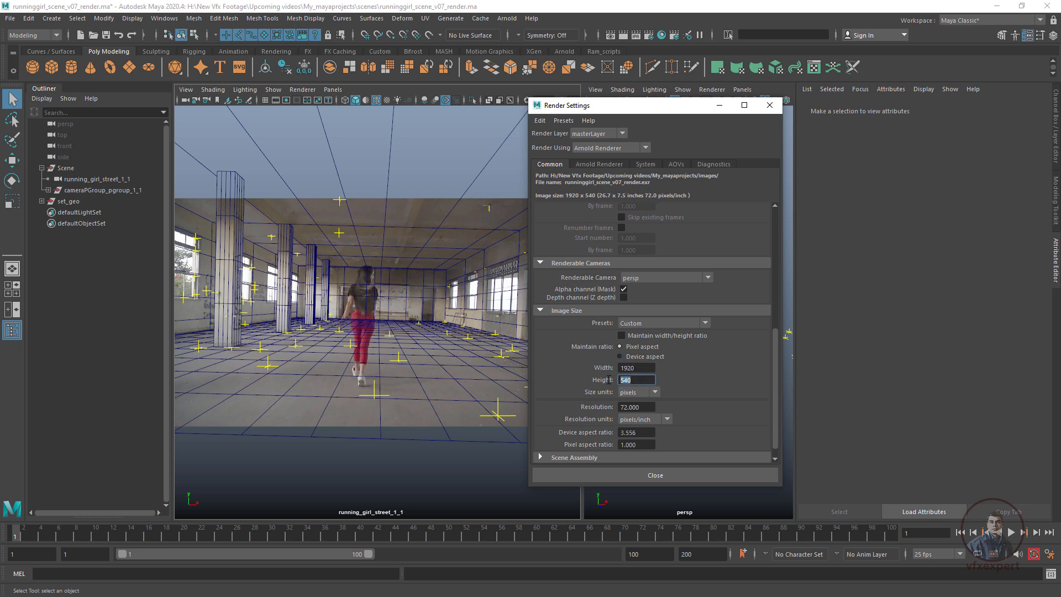
type("1080")
key("Return")
left_click(665, 475)
left_click_drag(583, 329, 723, 339)
left_click_drag(408, 535, 536, 535)
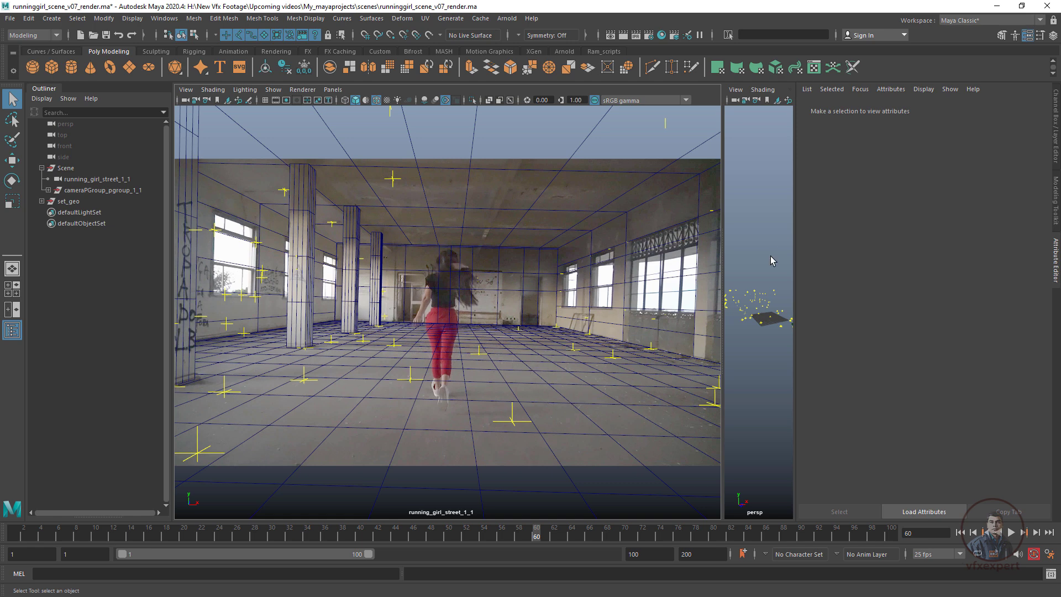
In the Layer Editor, set the geo layer colour to green and hide the locators layer
left_click(1051, 152)
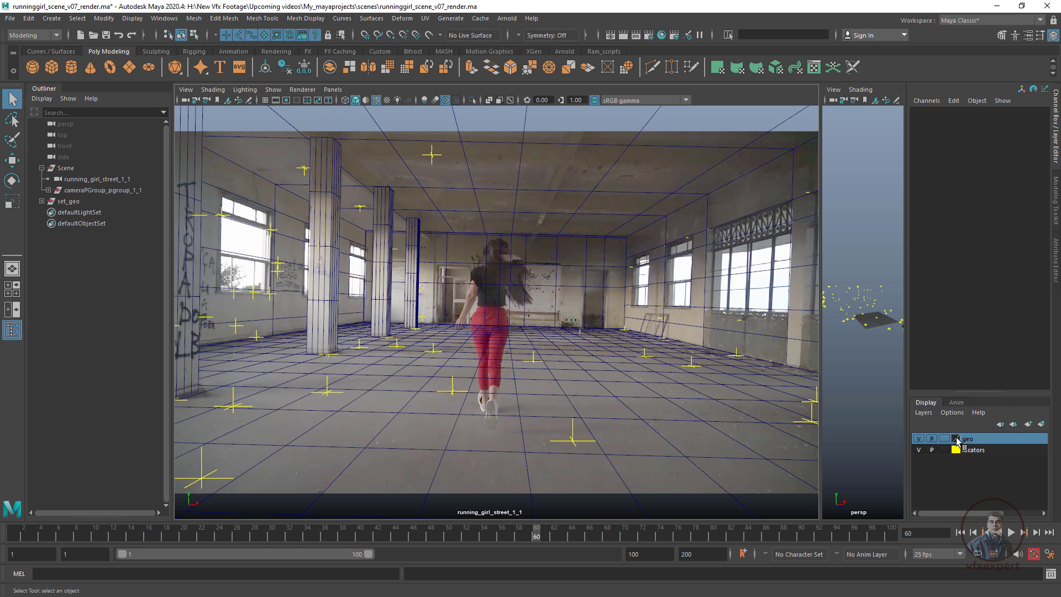
double_click(958, 441)
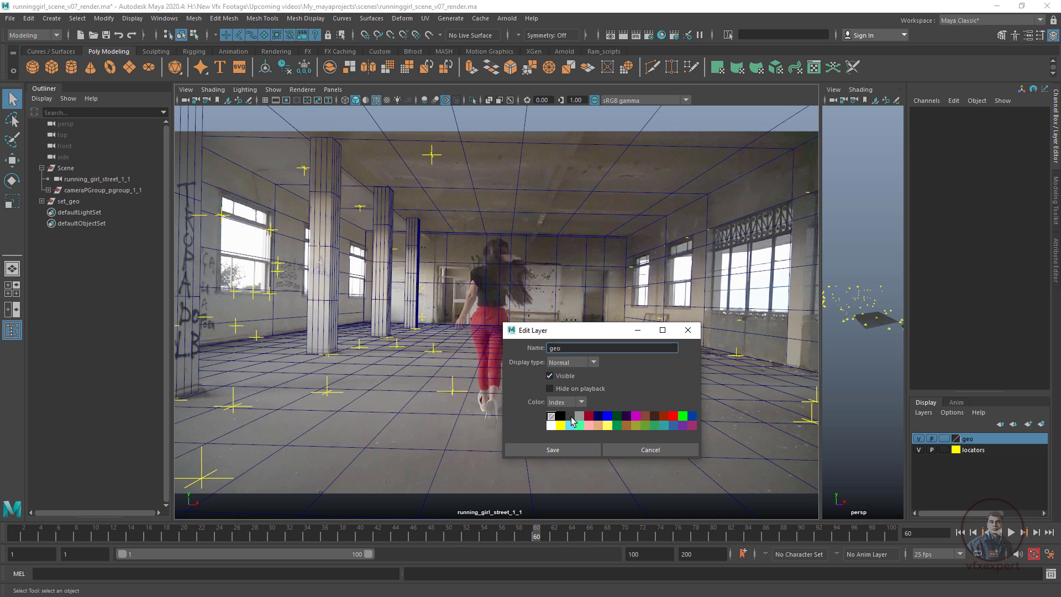
left_click(672, 416)
left_click(566, 449)
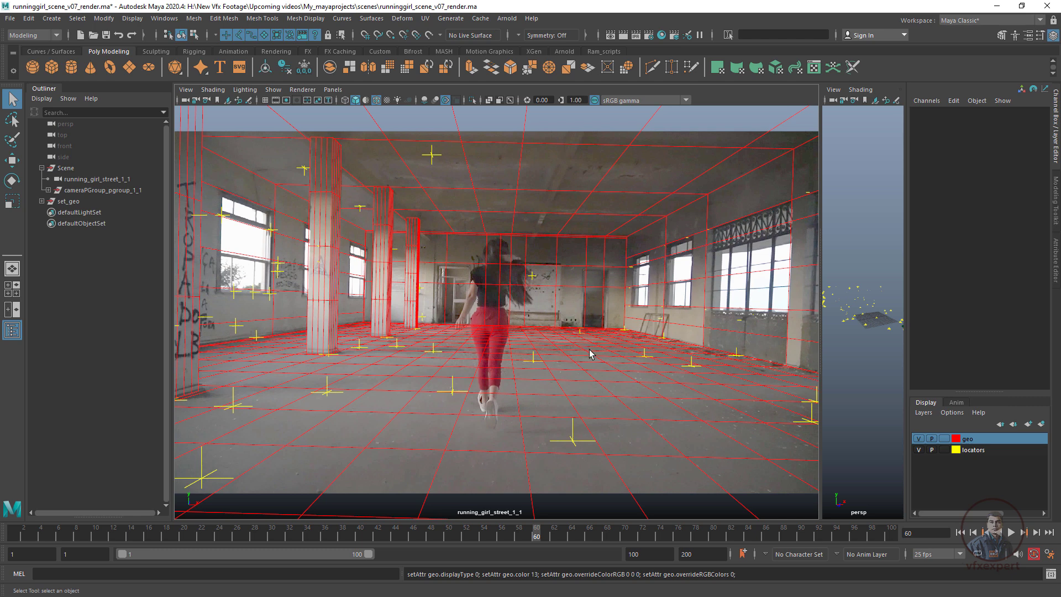
double_click(953, 438)
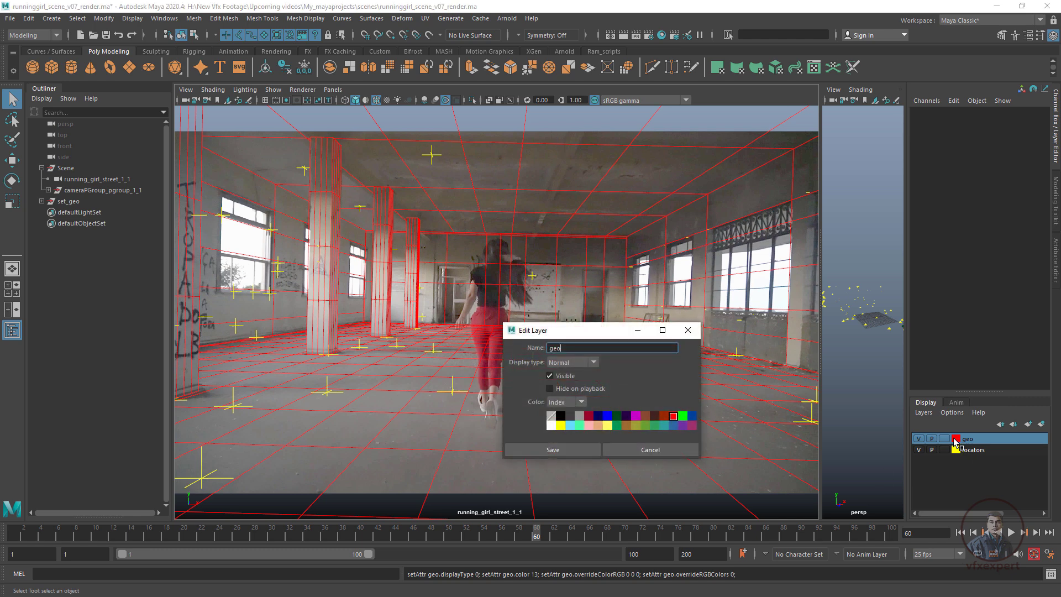
left_click(683, 417)
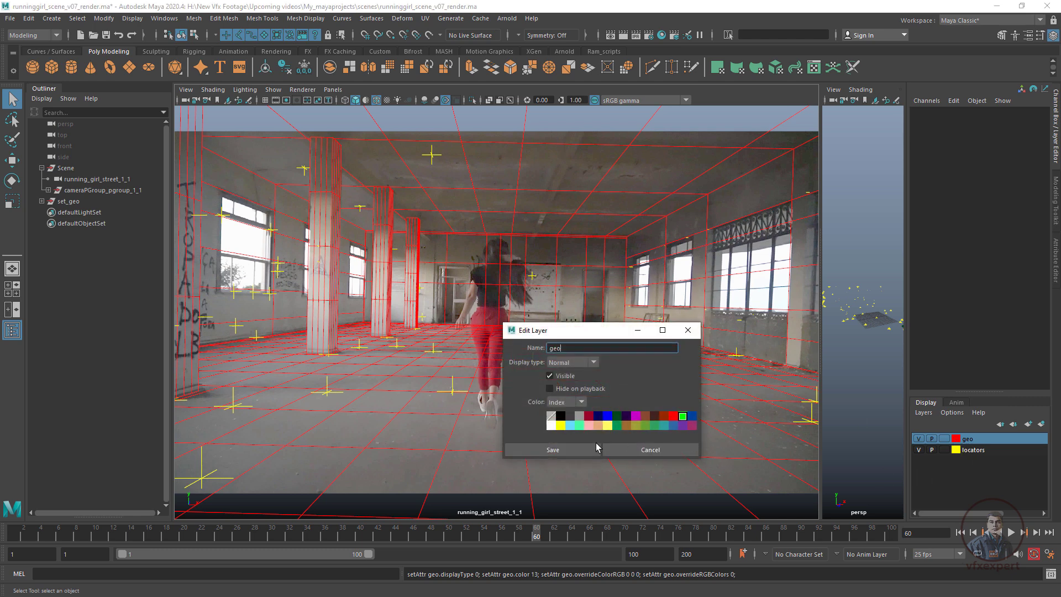
left_click(560, 448)
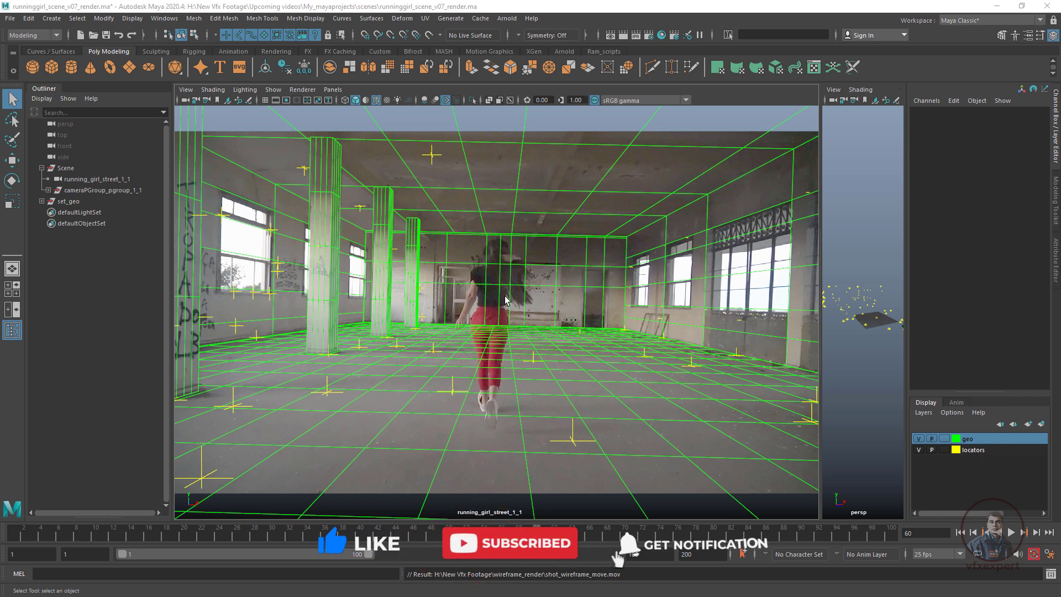
left_click(919, 450)
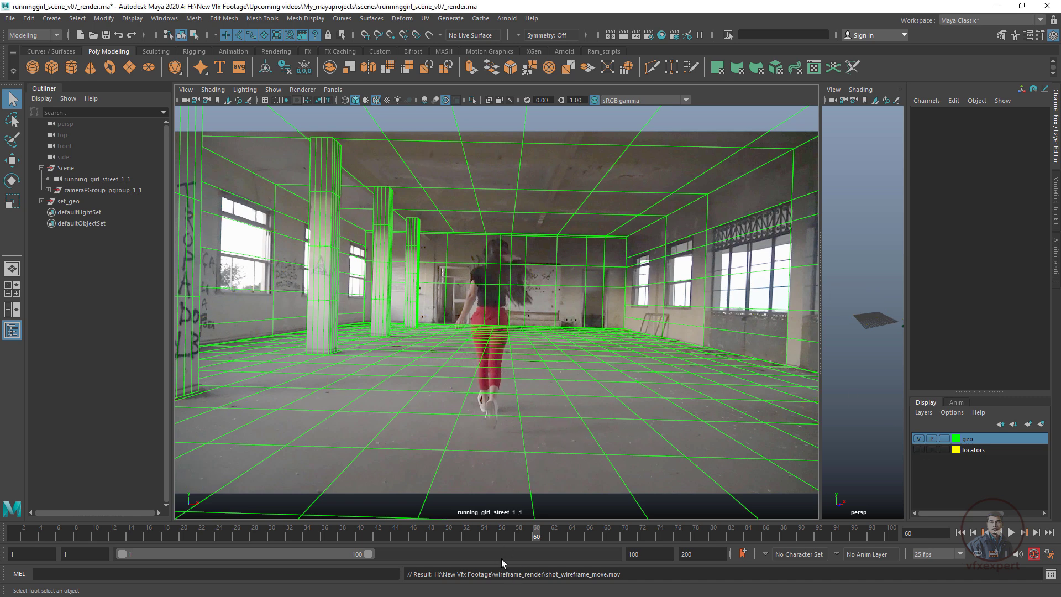
Open Playblast options from the time slider and set Format to qt with H.264 encoding
right_click(528, 534)
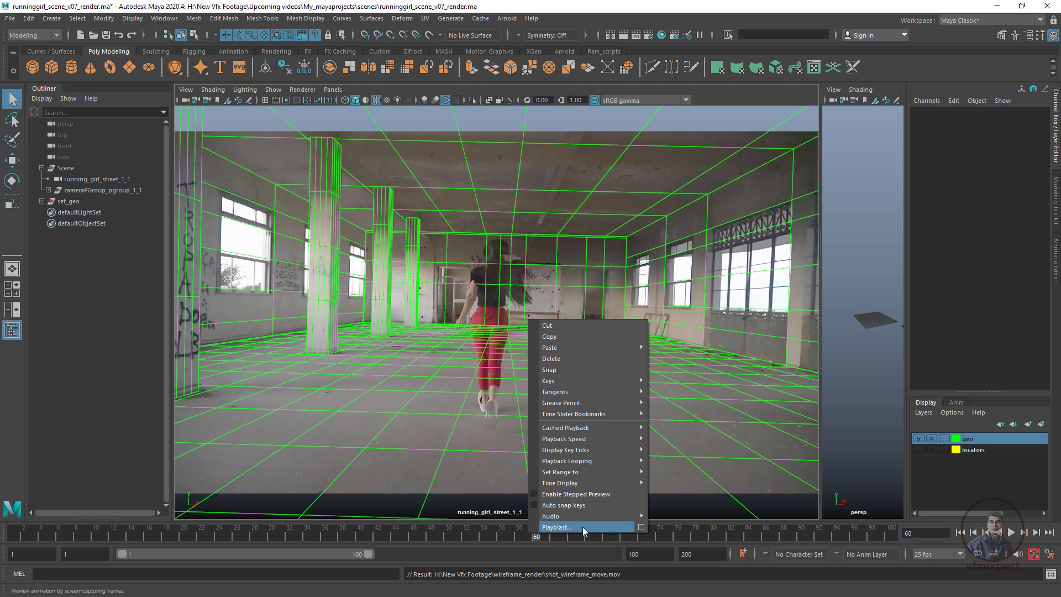
left_click(641, 528)
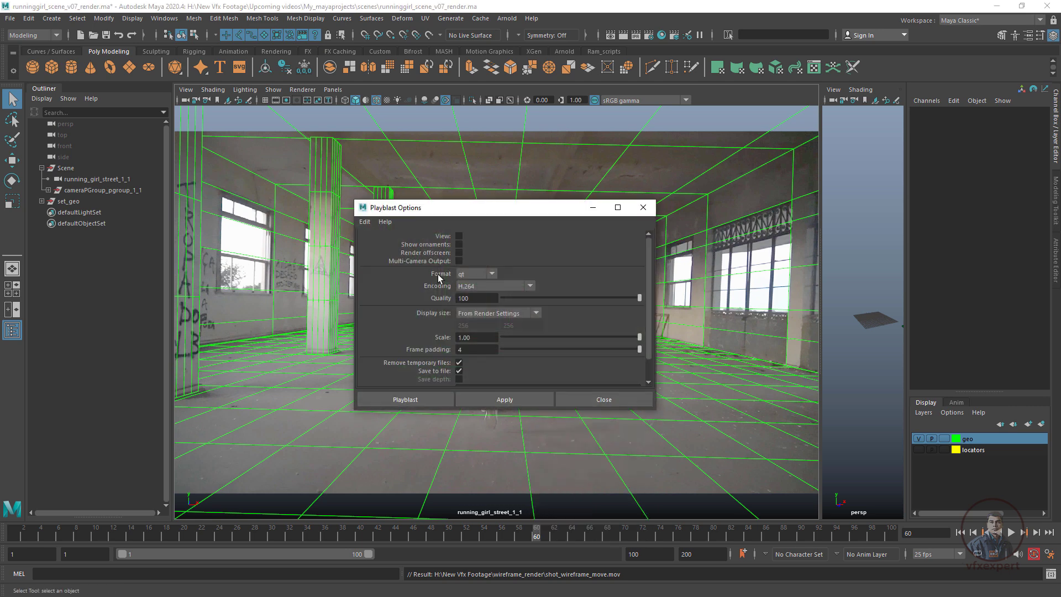
left_click(494, 274)
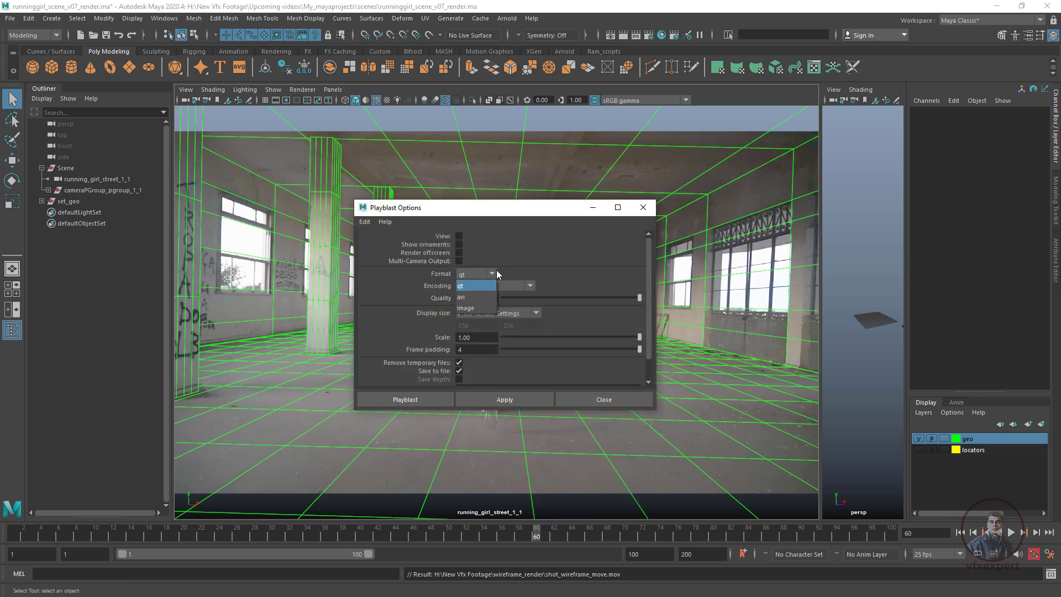
left_click(465, 308)
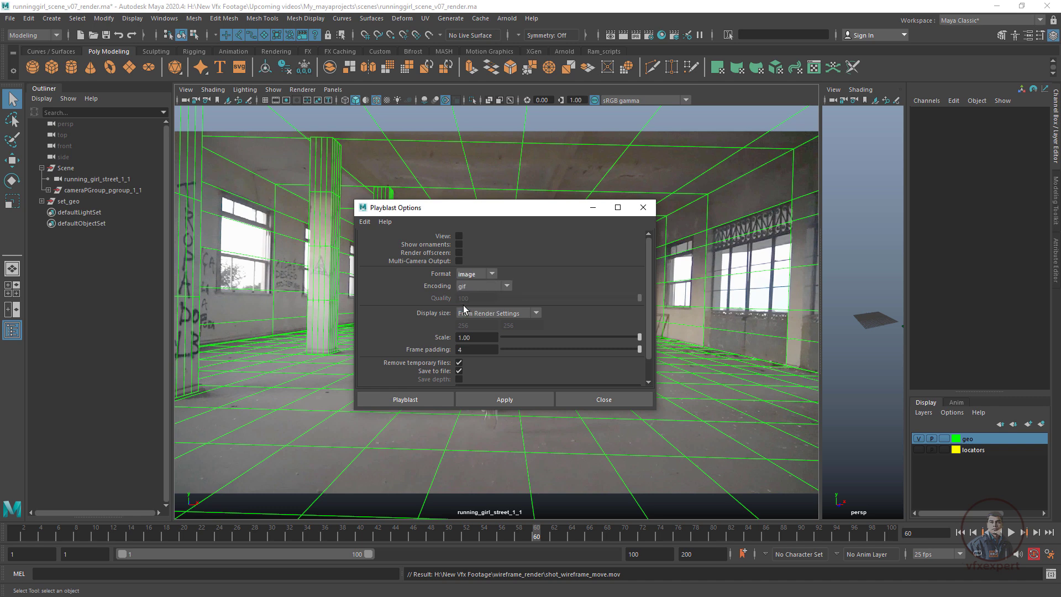
left_click(492, 274)
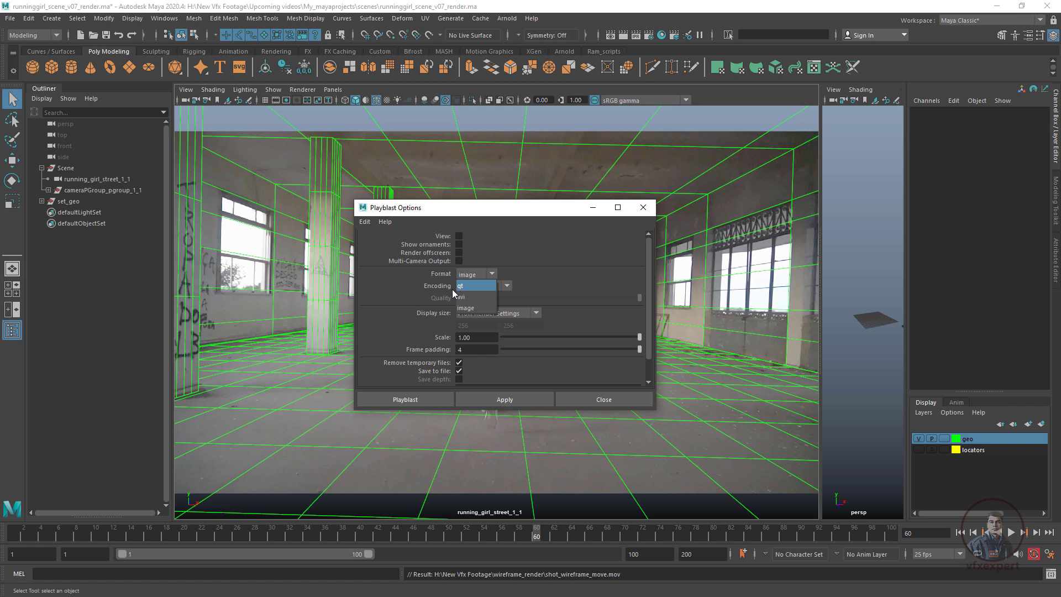
left_click(473, 286)
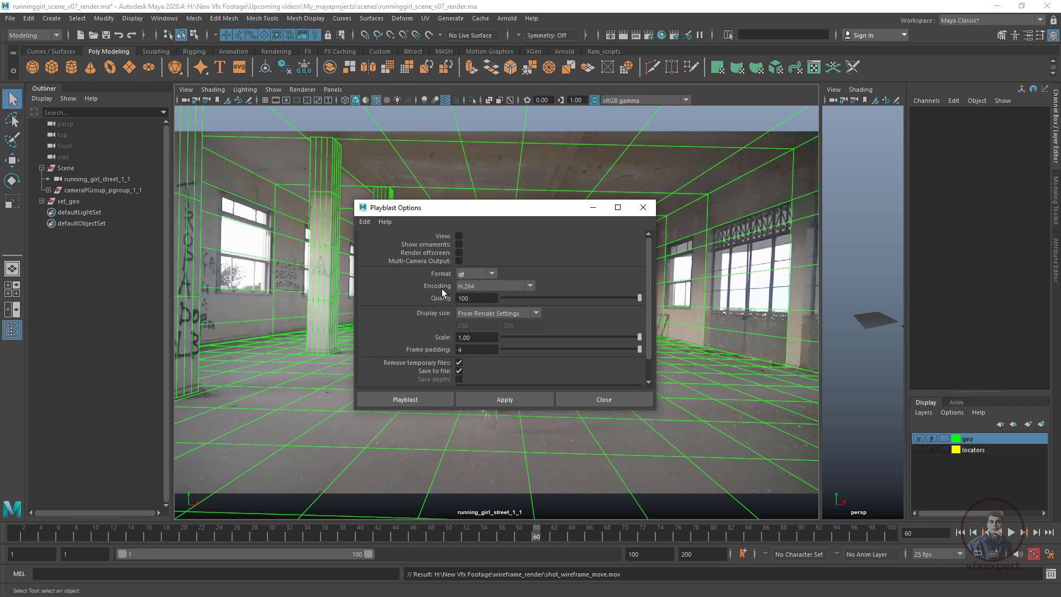
left_click(511, 288)
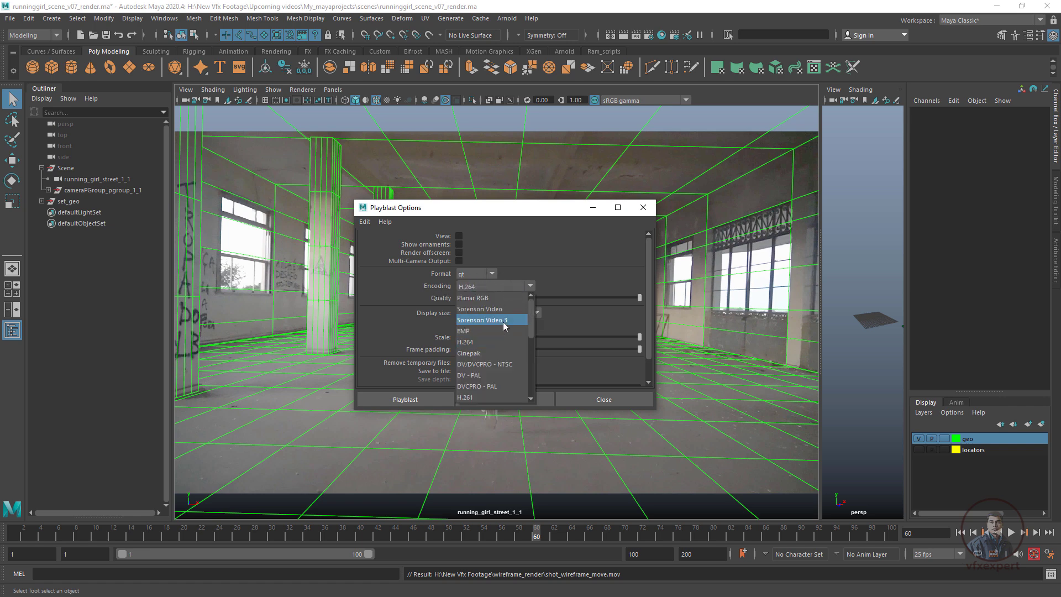
left_click(470, 343)
left_click(482, 285)
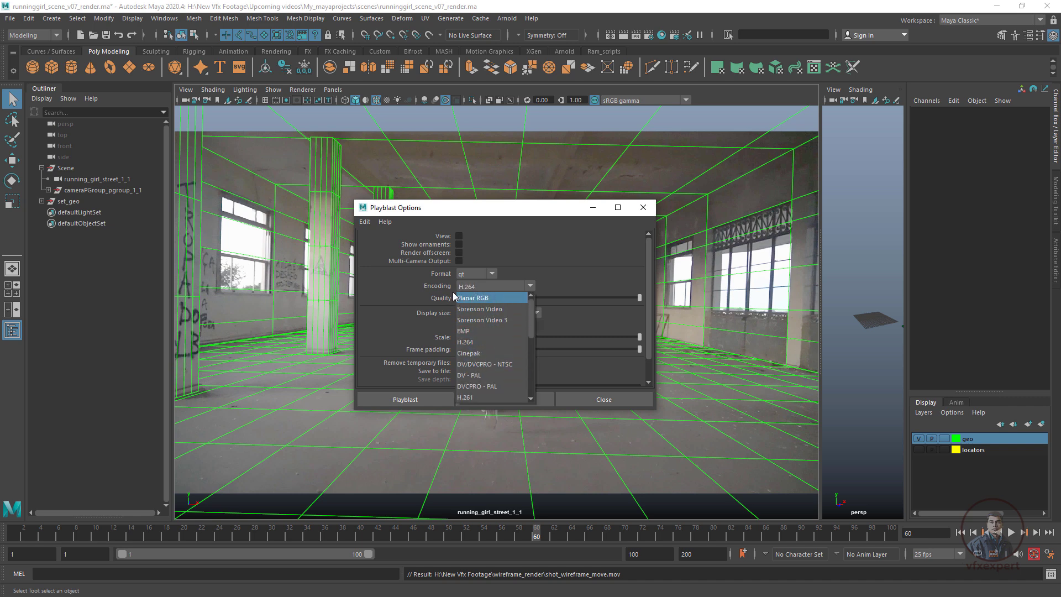
left_click(517, 341)
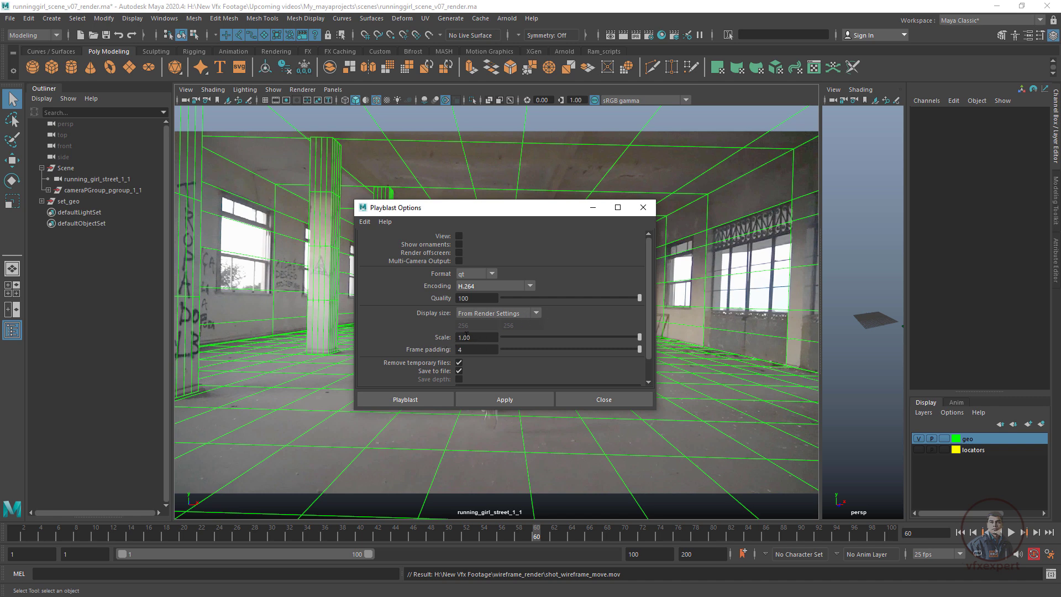
left_click(649, 35)
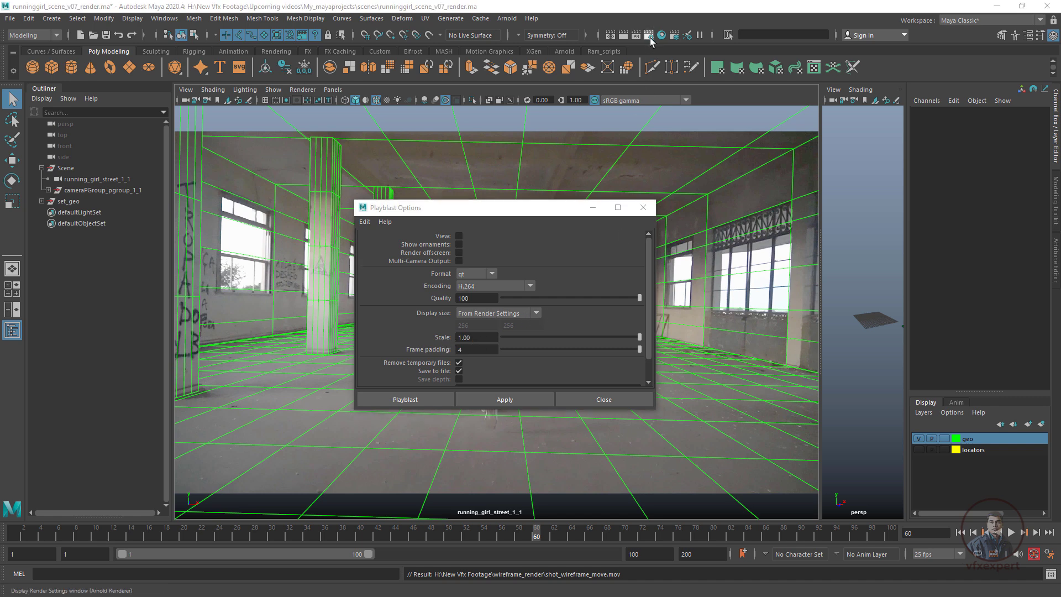
double_click(641, 369)
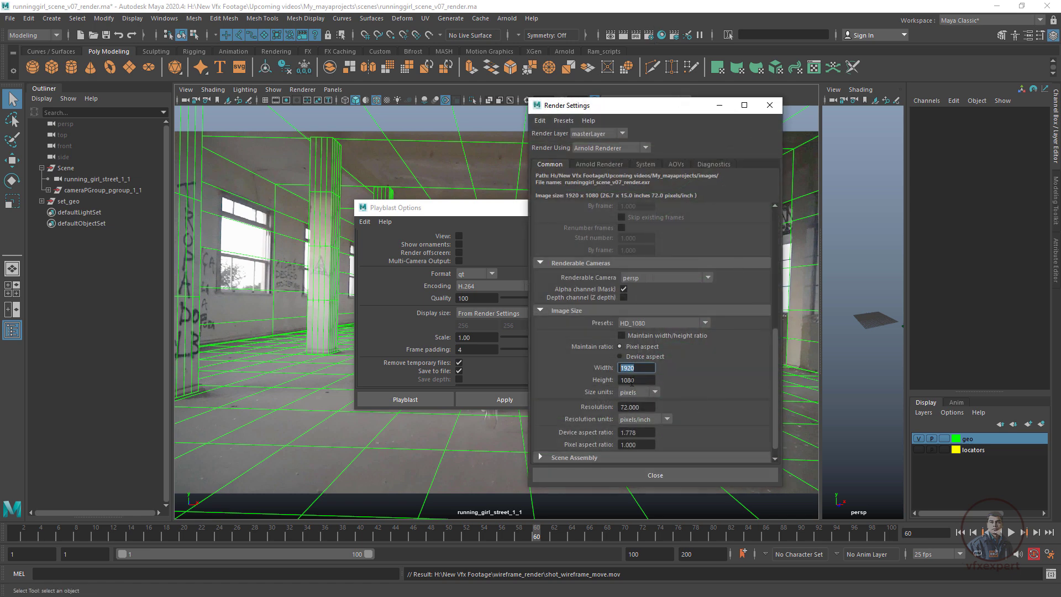
double_click(640, 380)
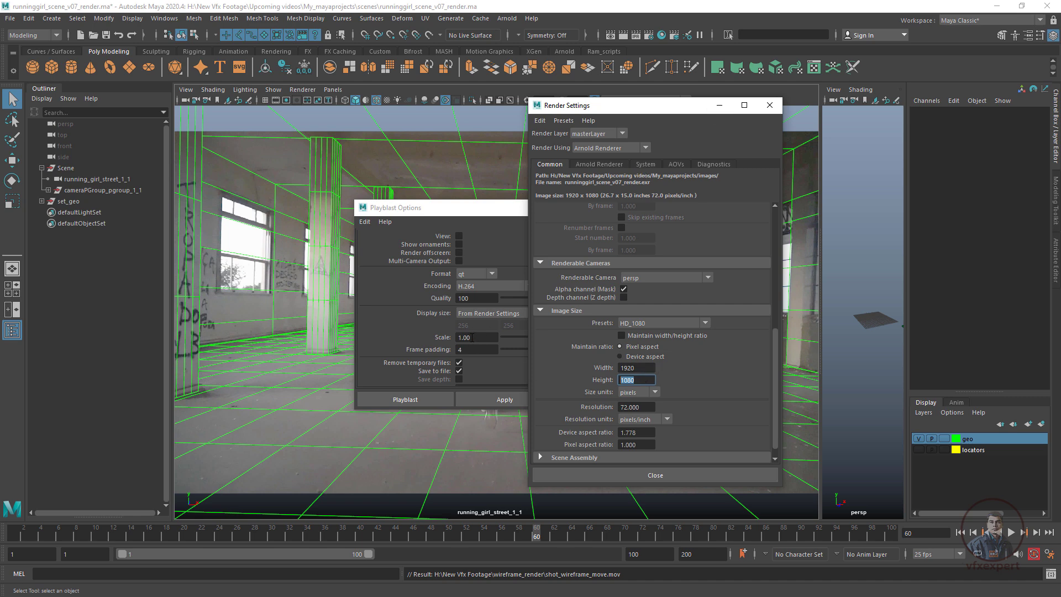
left_click(718, 108)
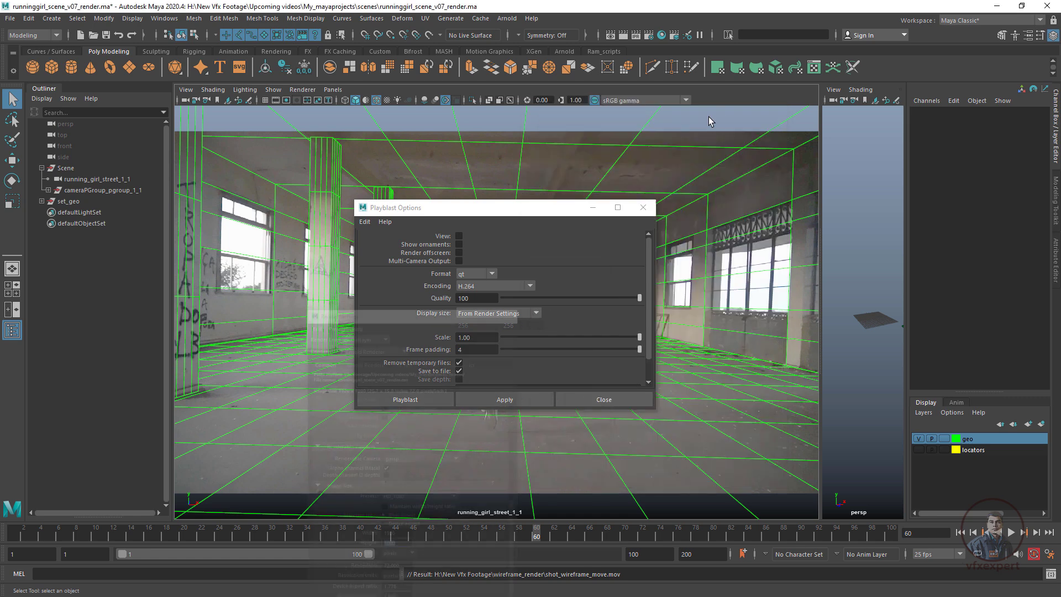
Browse for the movie location and create and open a wireframe_render folder in New Vfx Footage
left_click(460, 372)
left_click(459, 372)
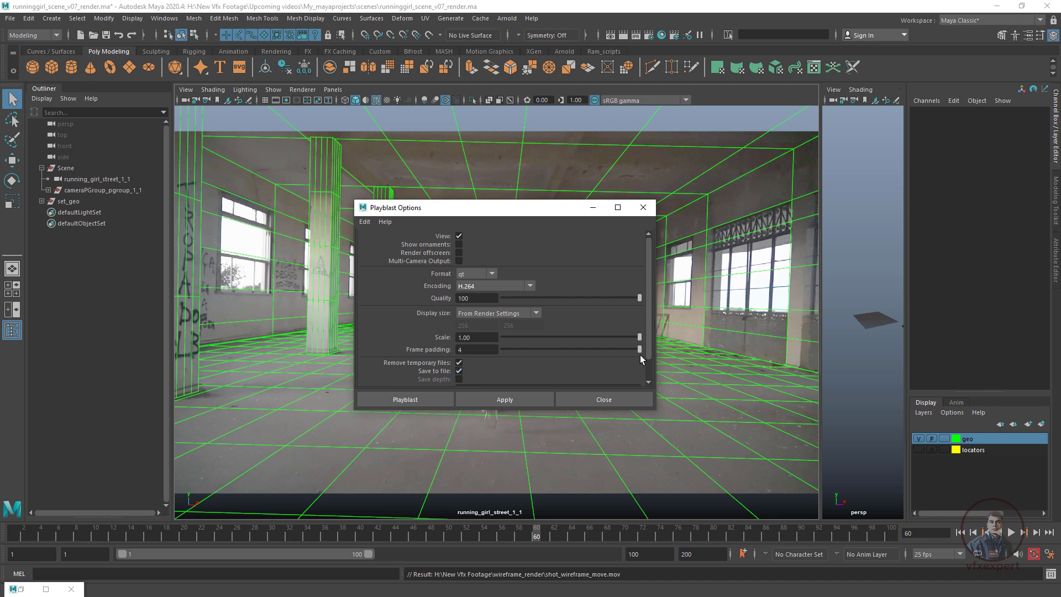
scroll(649, 353, "down", 2)
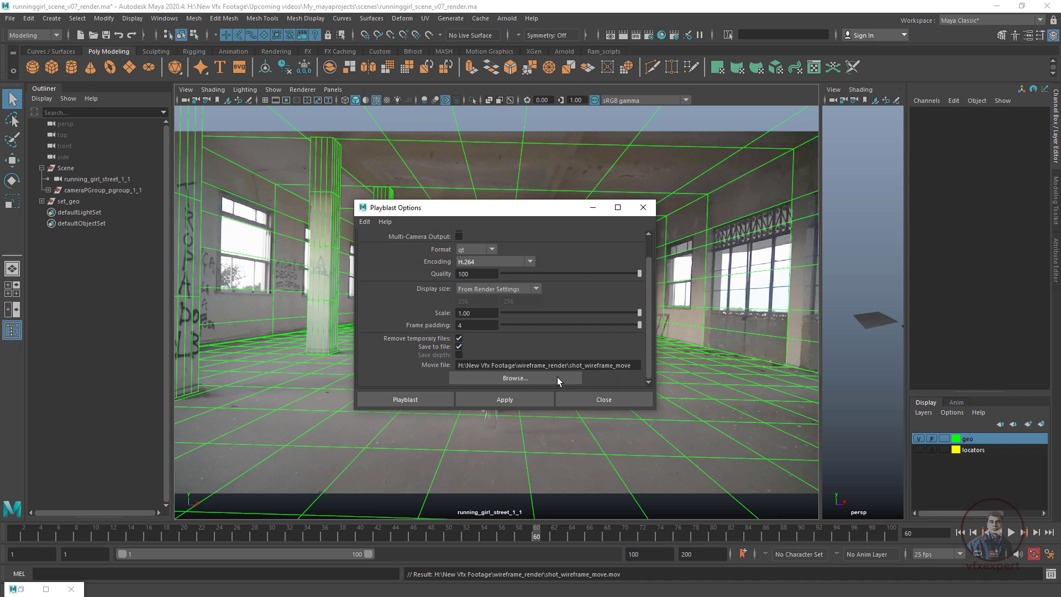
left_click(524, 380)
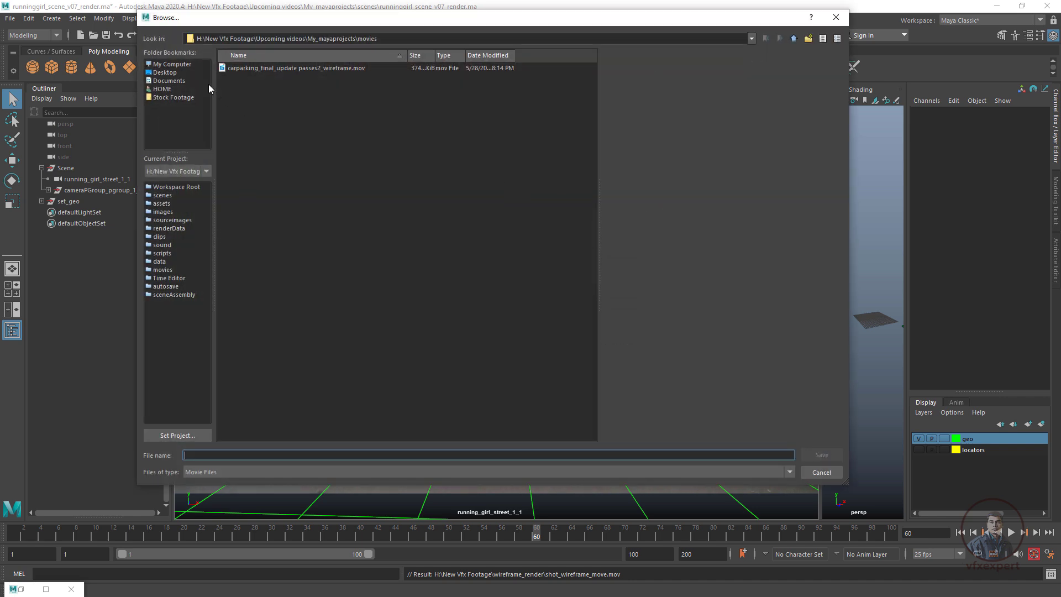
left_click(176, 187)
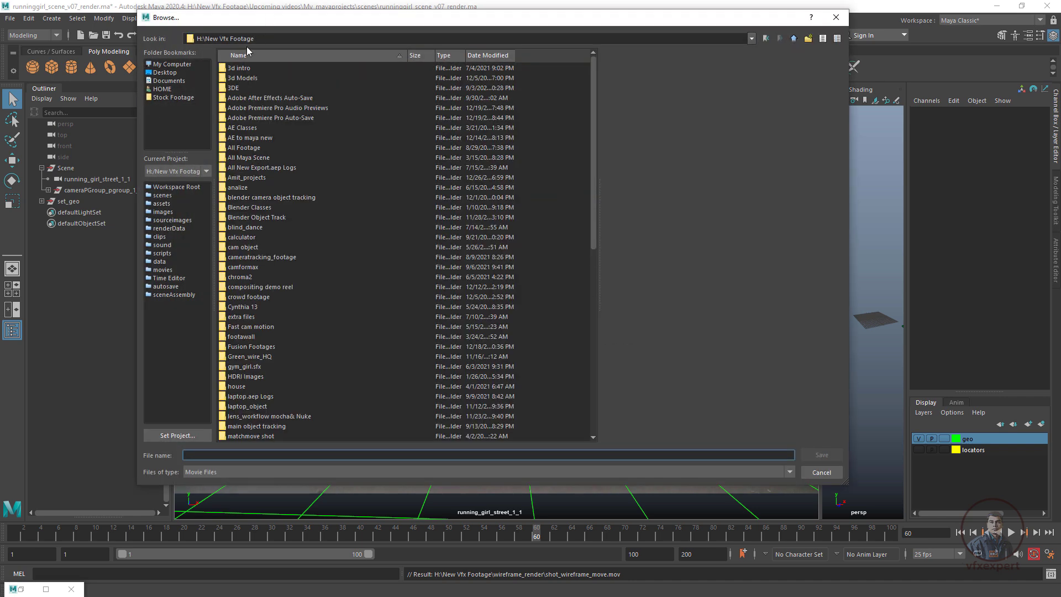
left_click(808, 38)
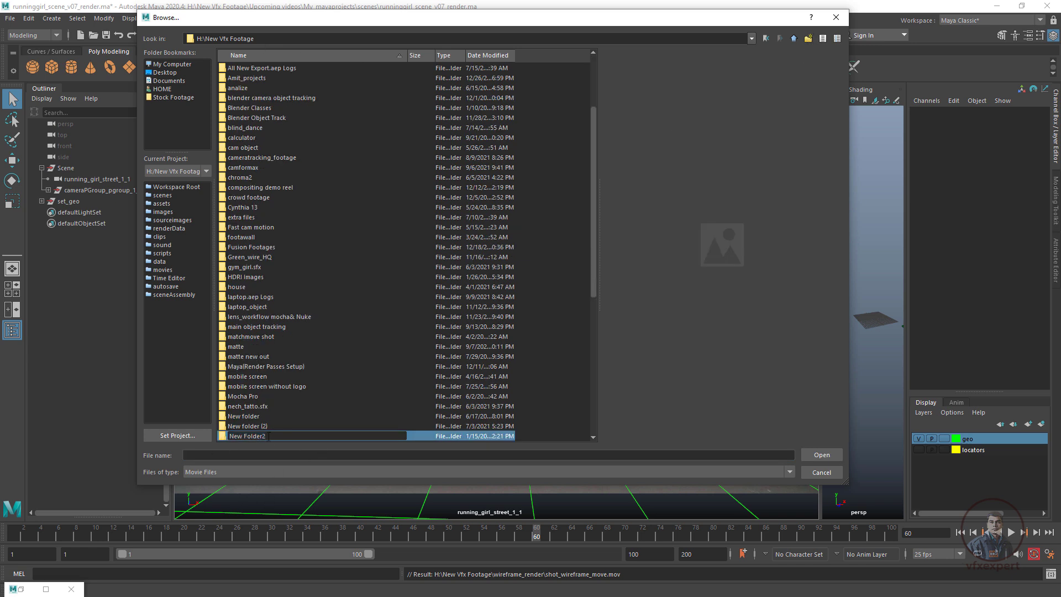
type("wireframe_render")
key("Return")
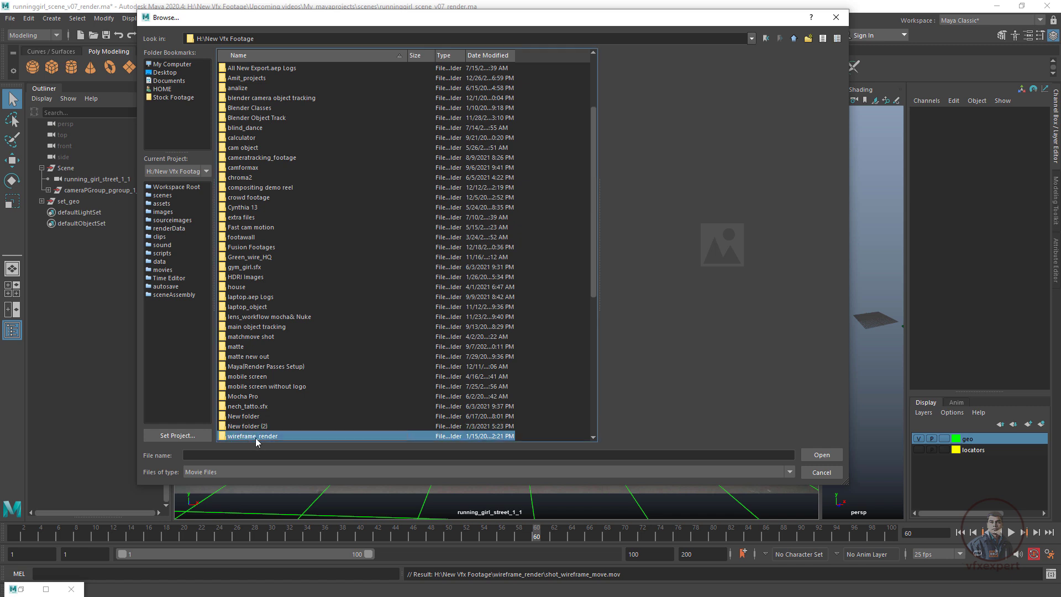
left_click(816, 456)
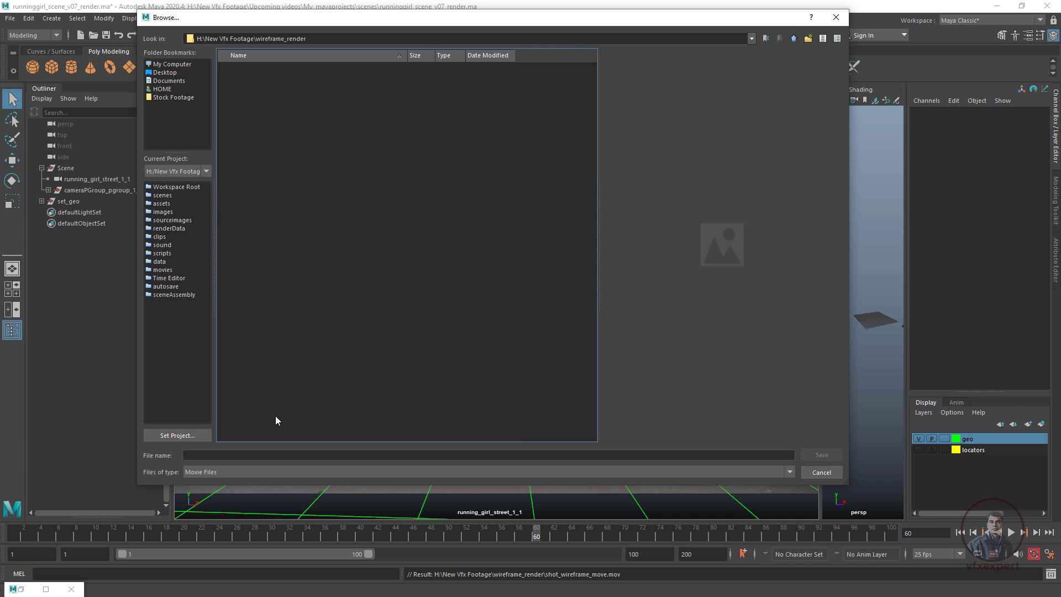
Name the movie shot_render_move, save it, and run the playblast
left_click(221, 455)
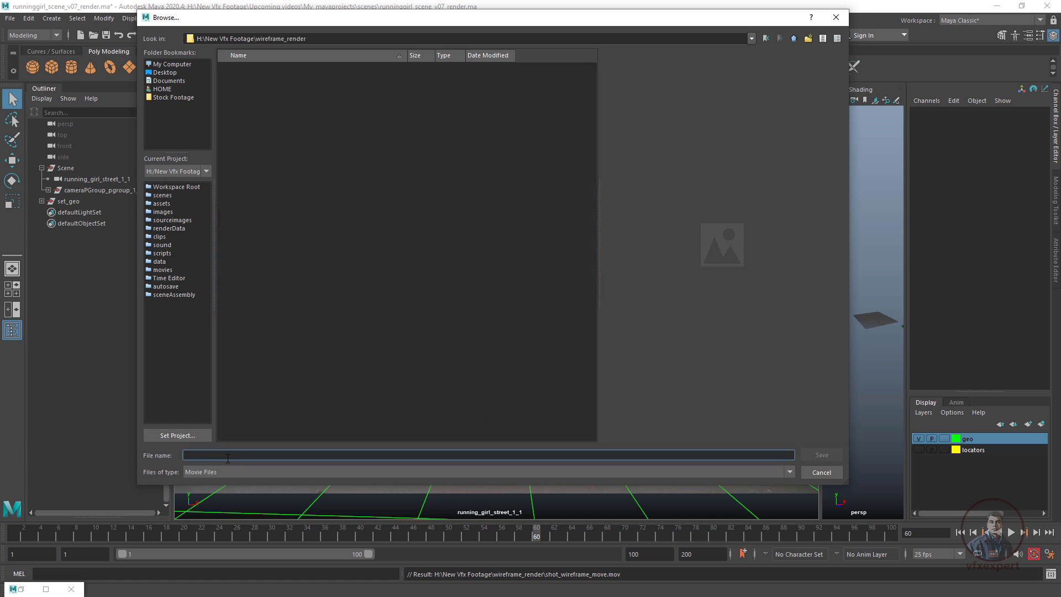
type("shot_render_move")
left_click(821, 456)
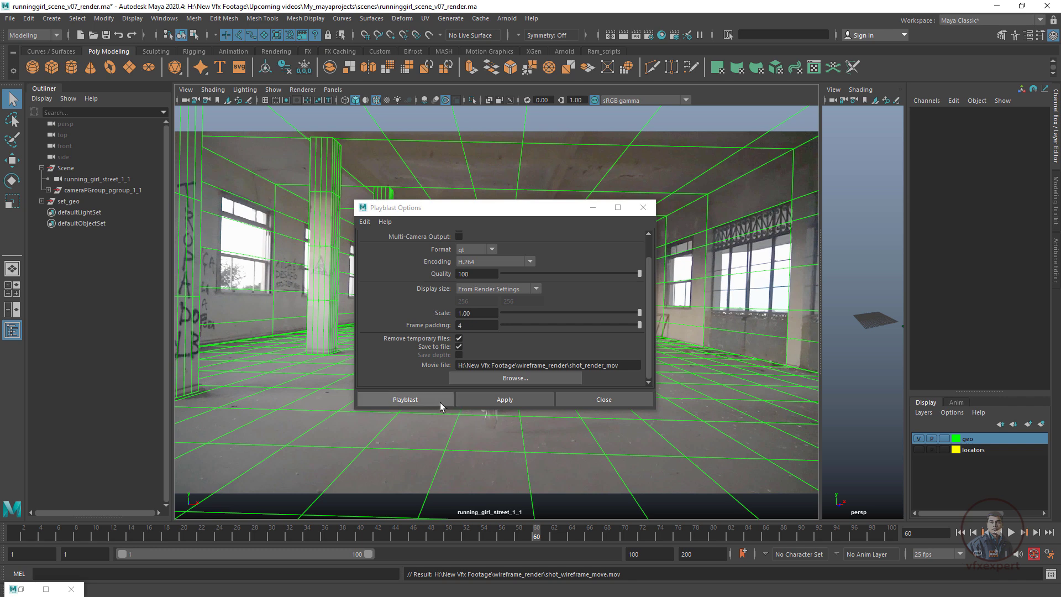
left_click(440, 403)
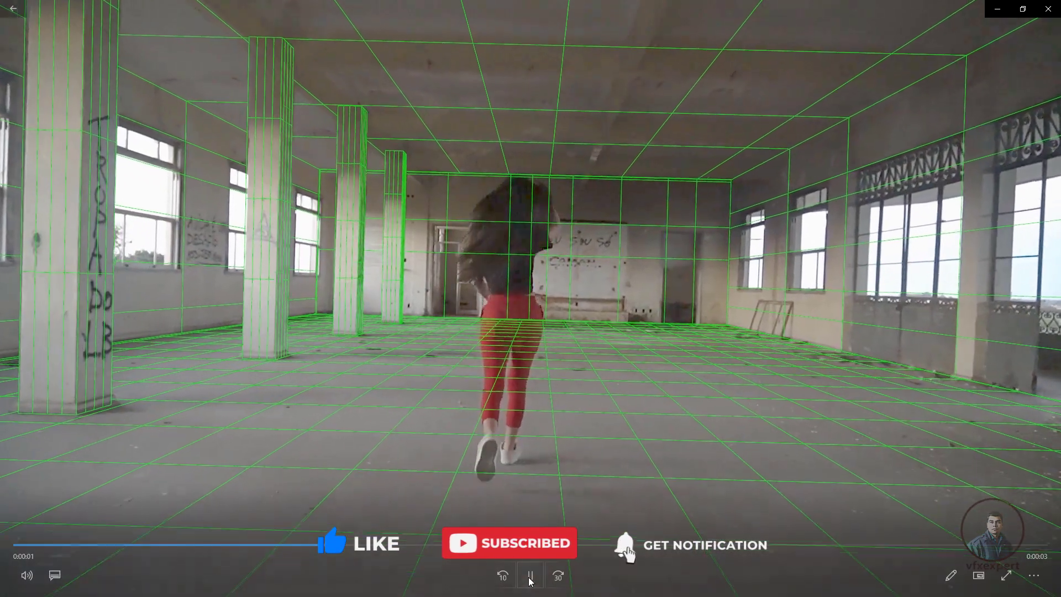
Pause the shot_render_mov playback in Movies & TV and close the player
left_click(530, 577)
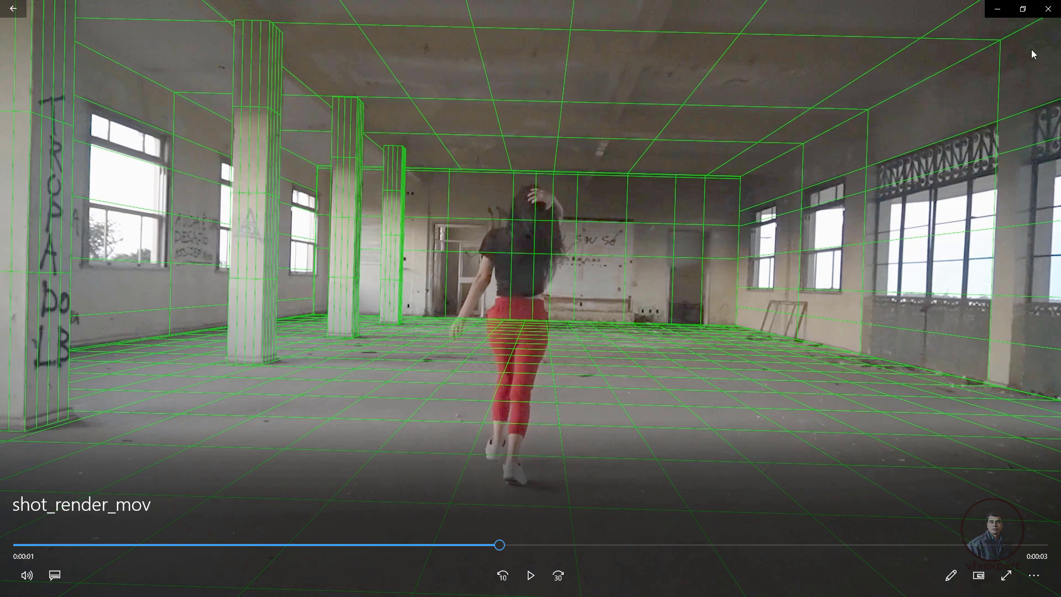
left_click(1049, 10)
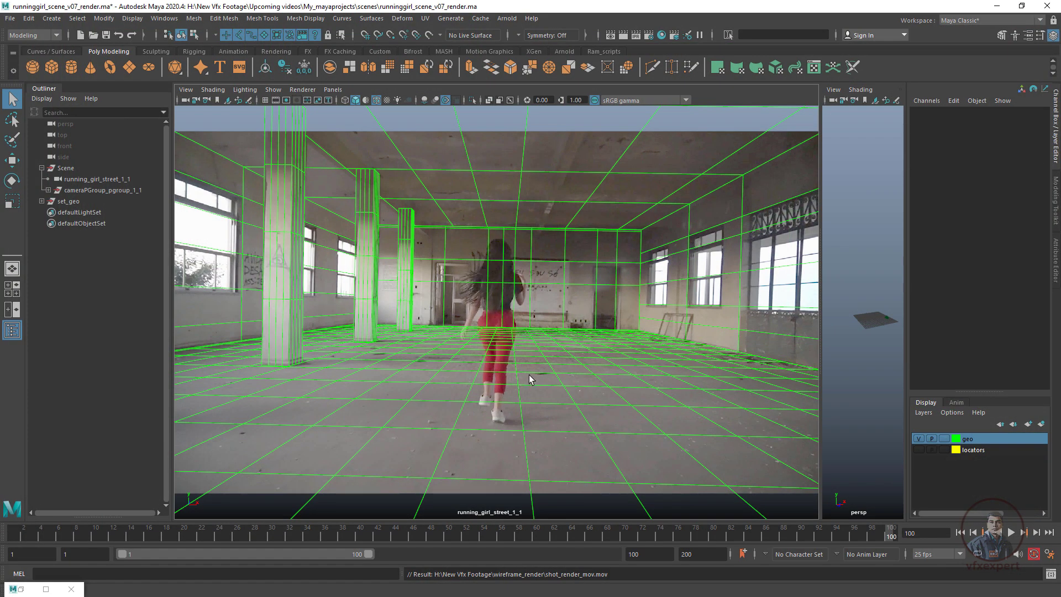
Open Playblast options and set Format to image with jpg encoding
right_click(396, 535)
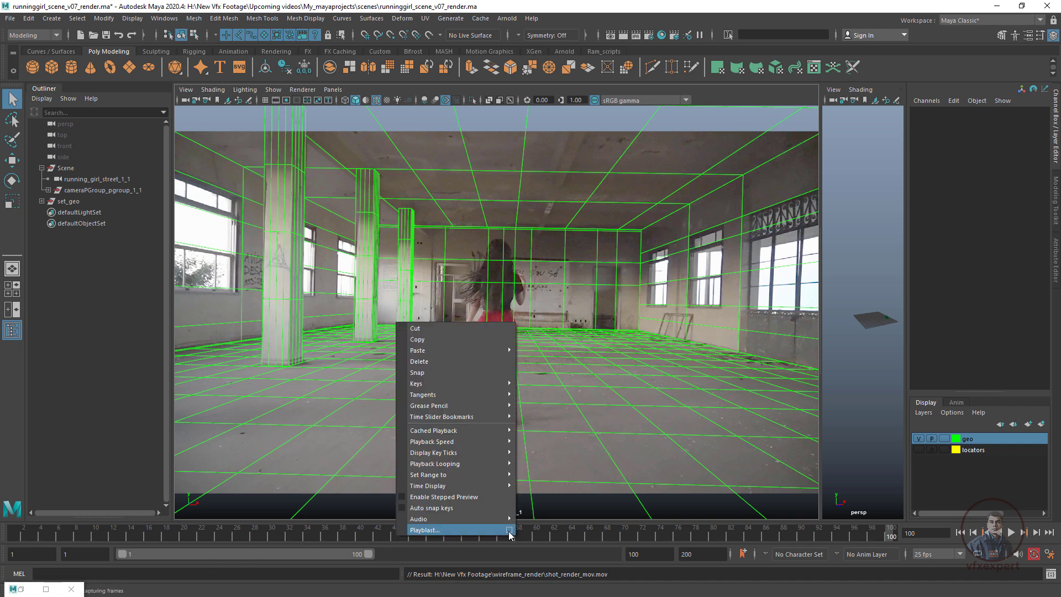
left_click(509, 530)
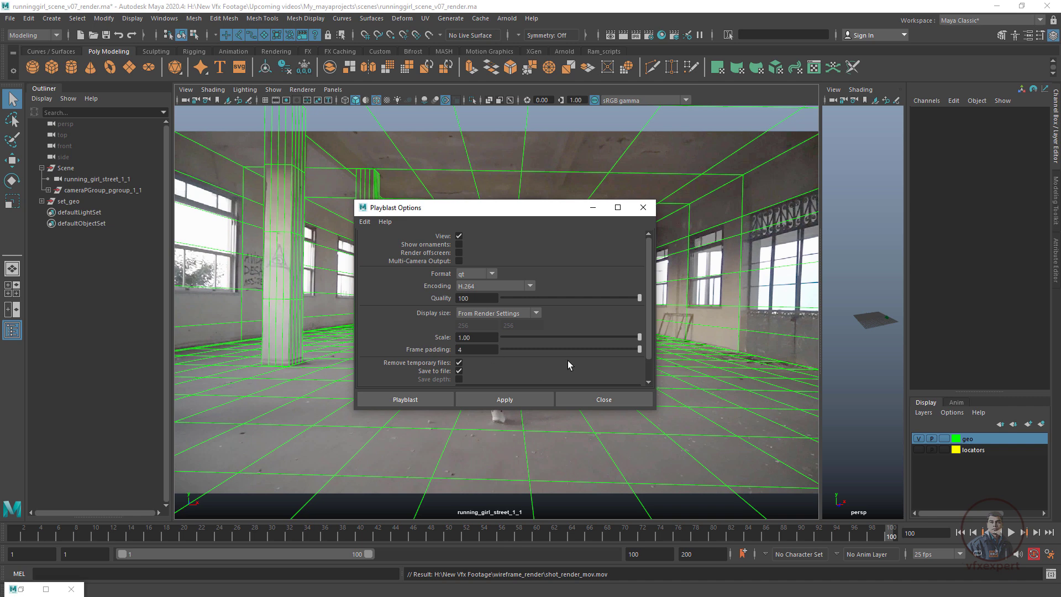
left_click(493, 274)
left_click(479, 308)
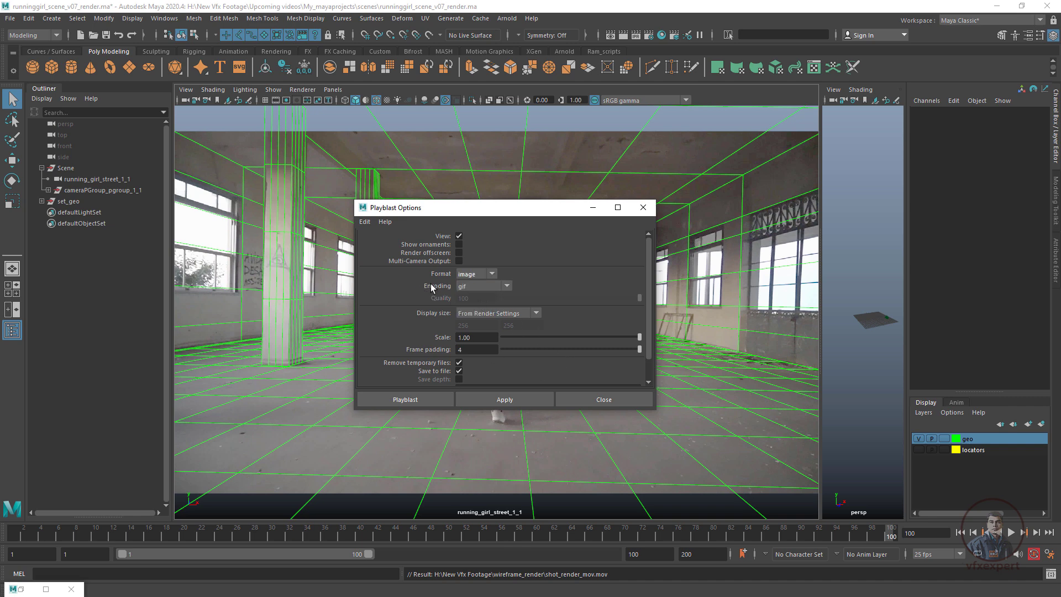
left_click(506, 286)
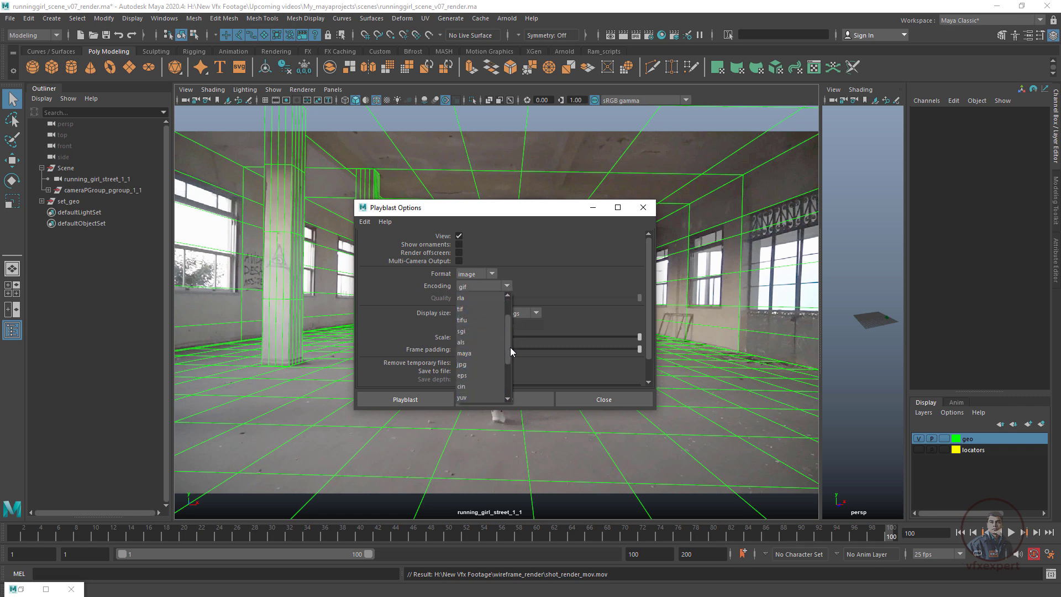
left_click(467, 368)
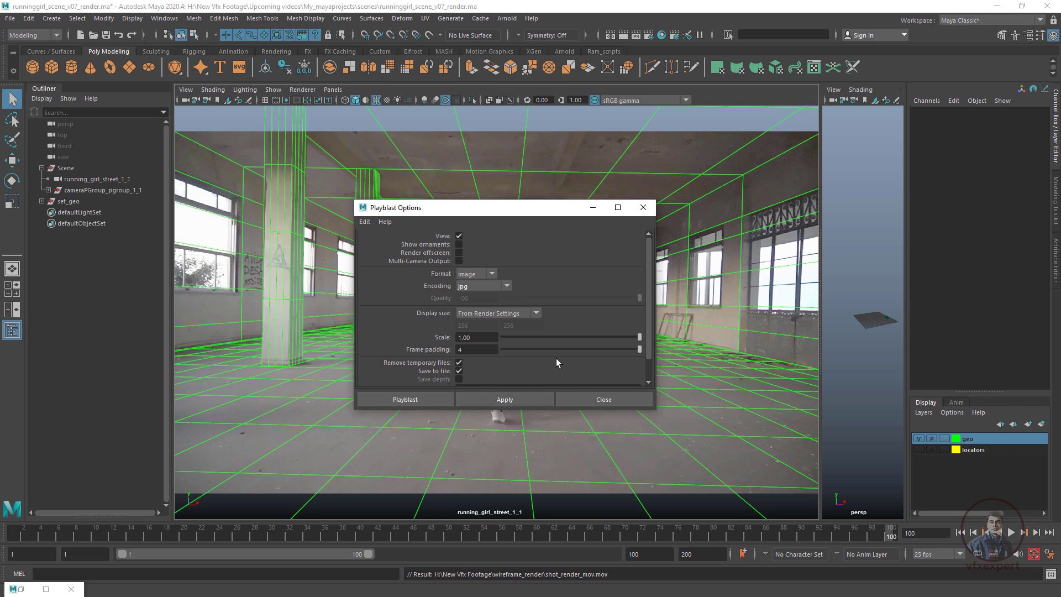
Browse the output location to H:\New Vfx Footage\wireframe_render
scroll(556, 358, "down", 2)
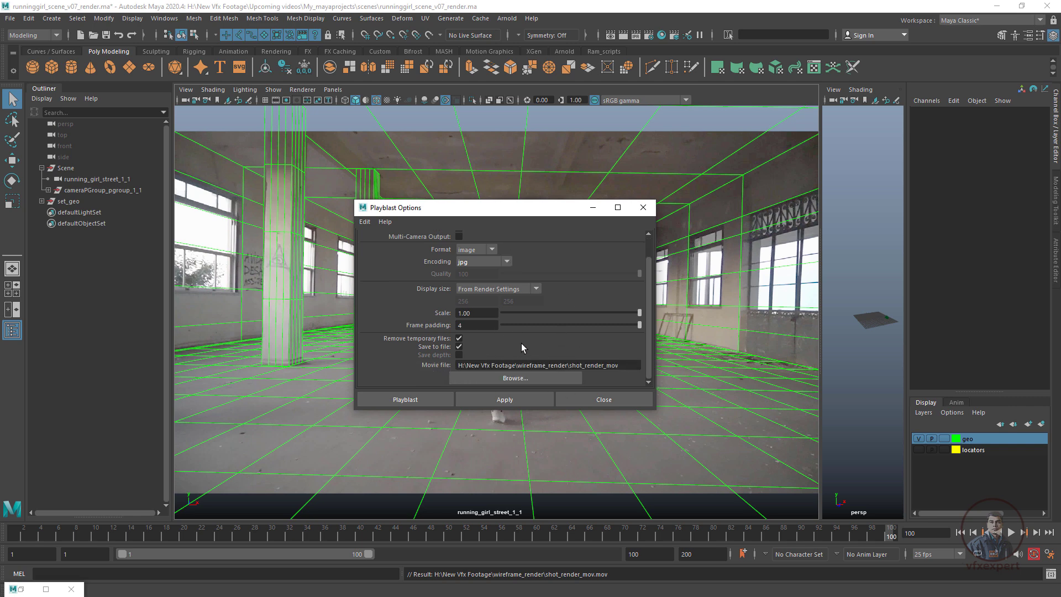
left_click(487, 378)
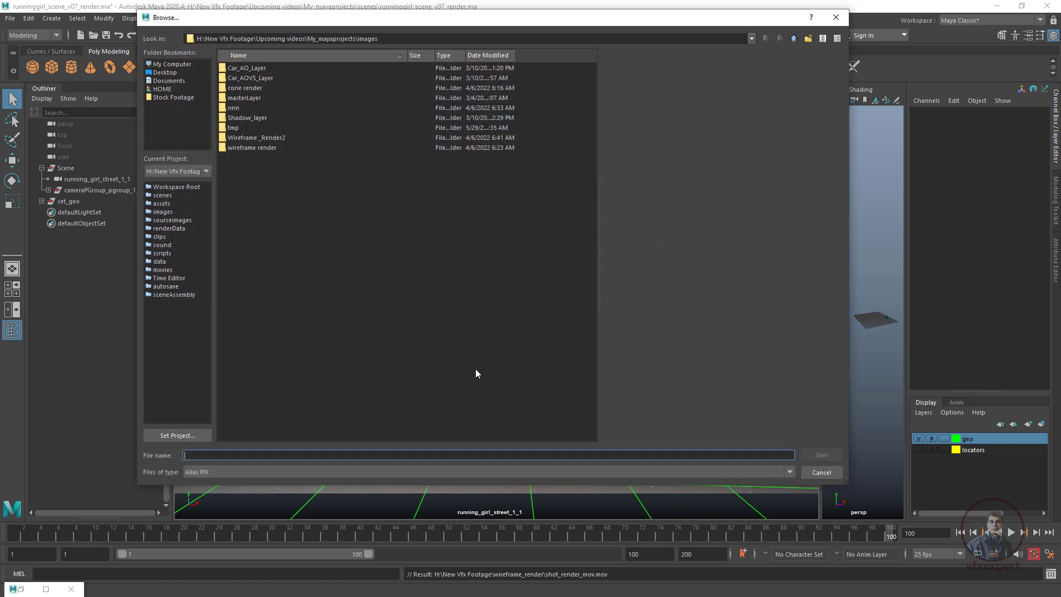
left_click(741, 38)
left_click(731, 47)
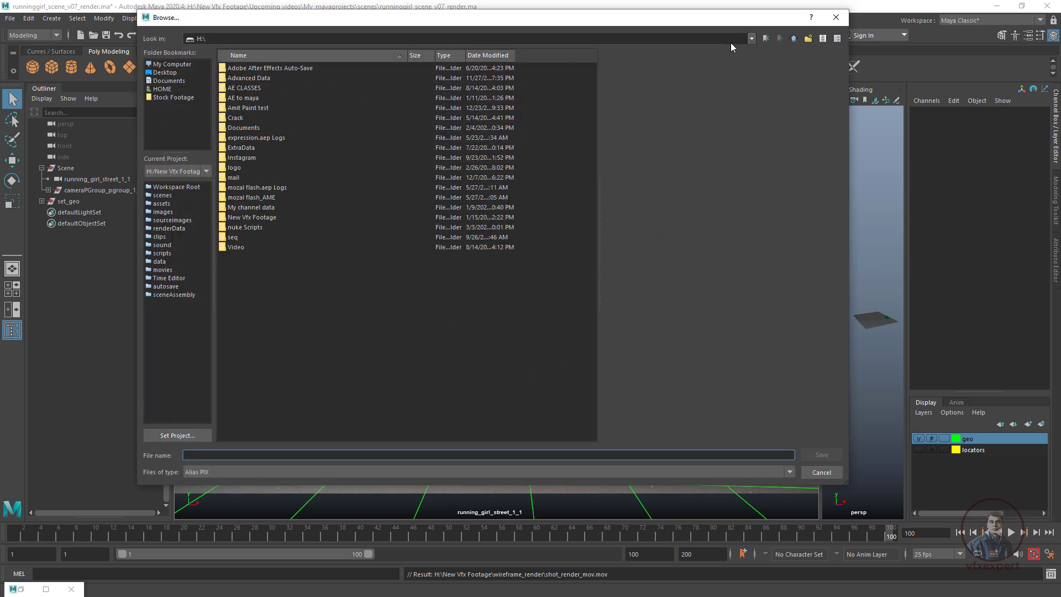
double_click(253, 218)
scroll(260, 401, "down", 12)
left_click(243, 417)
key("Down")
key("Down")
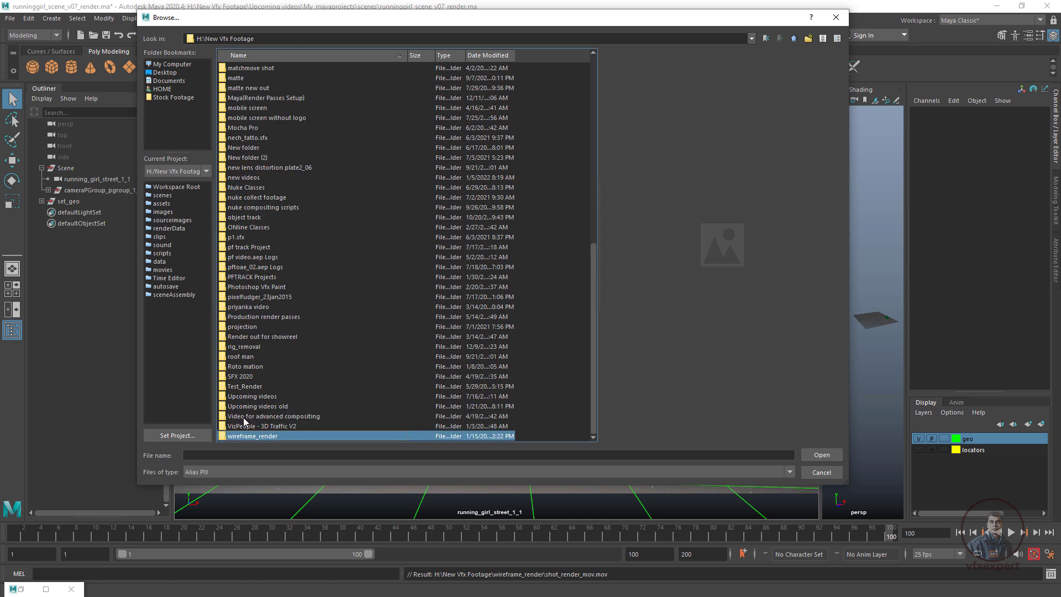
double_click(269, 436)
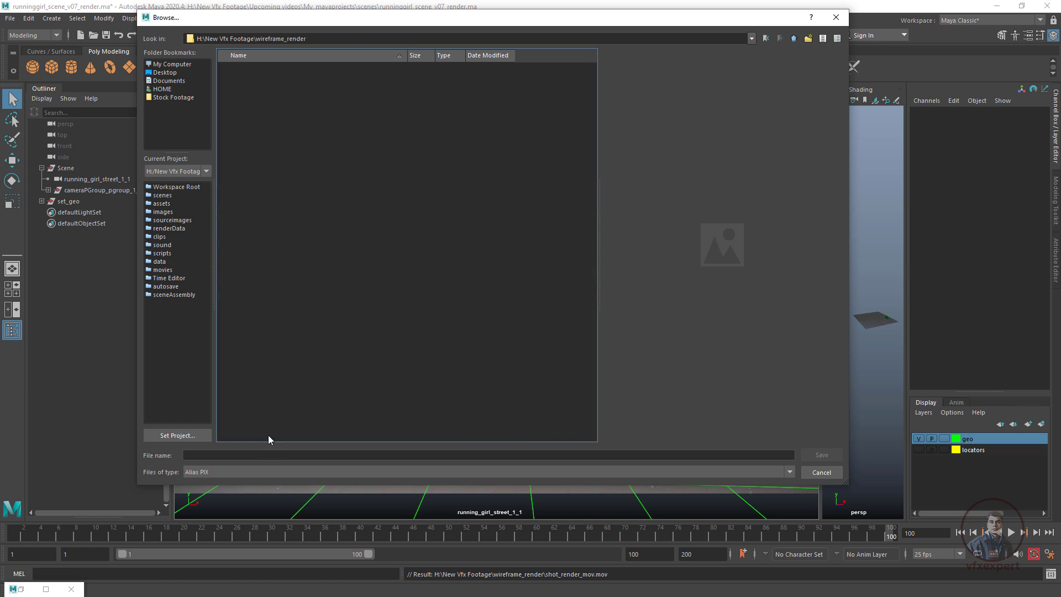
Name the sequence shot_wireframe with JPEG file type and save
left_click(195, 455)
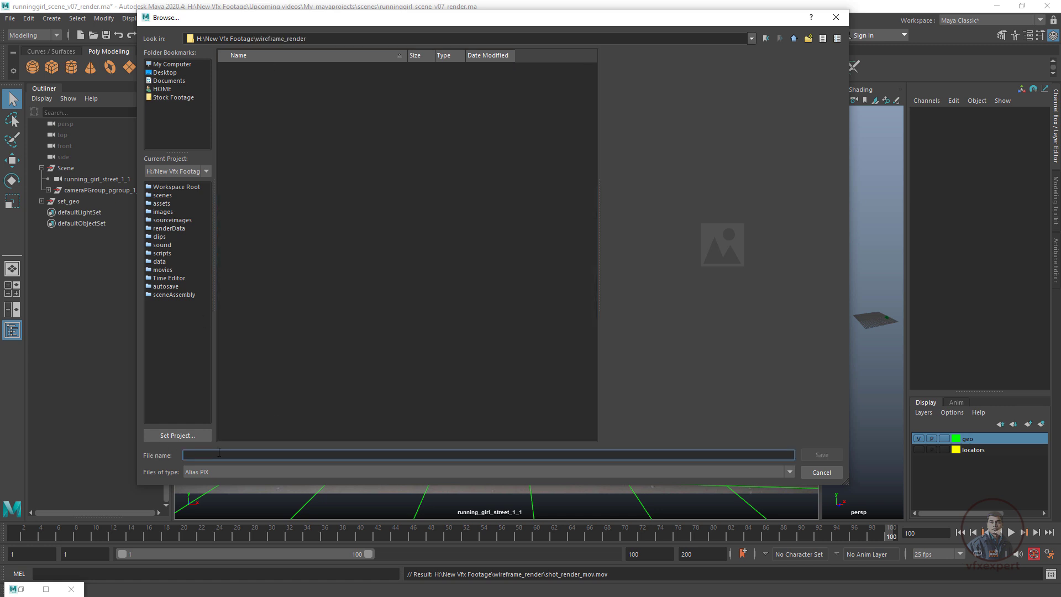
type("shot_wireframe")
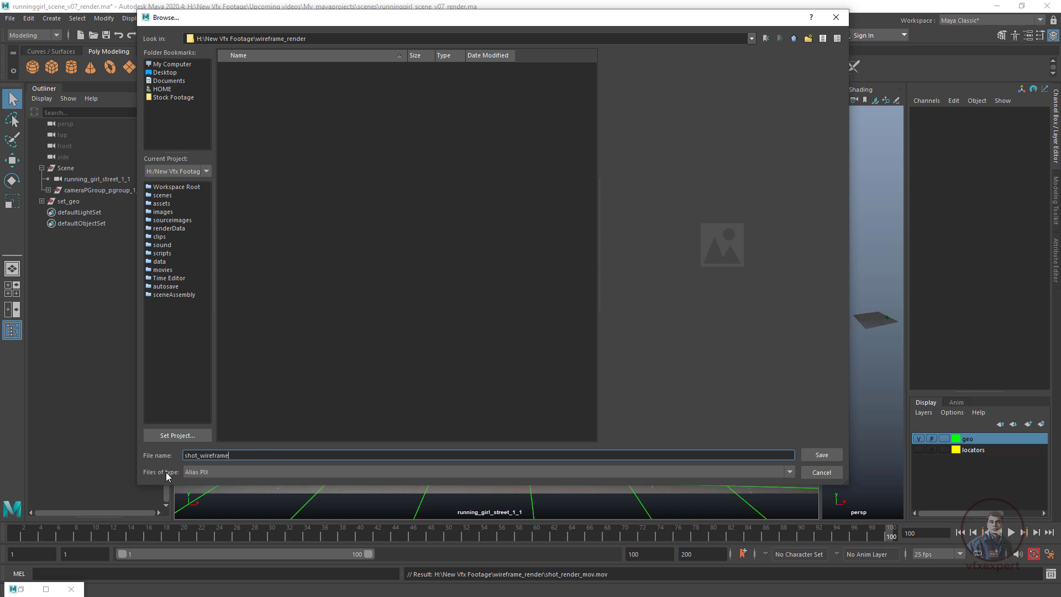
left_click(186, 471)
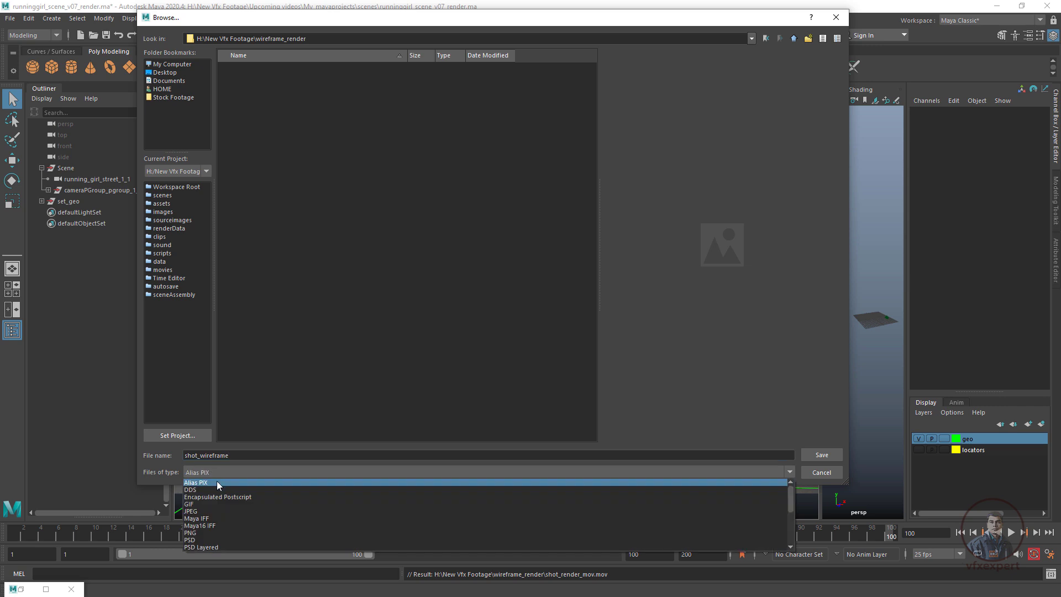
left_click(198, 512)
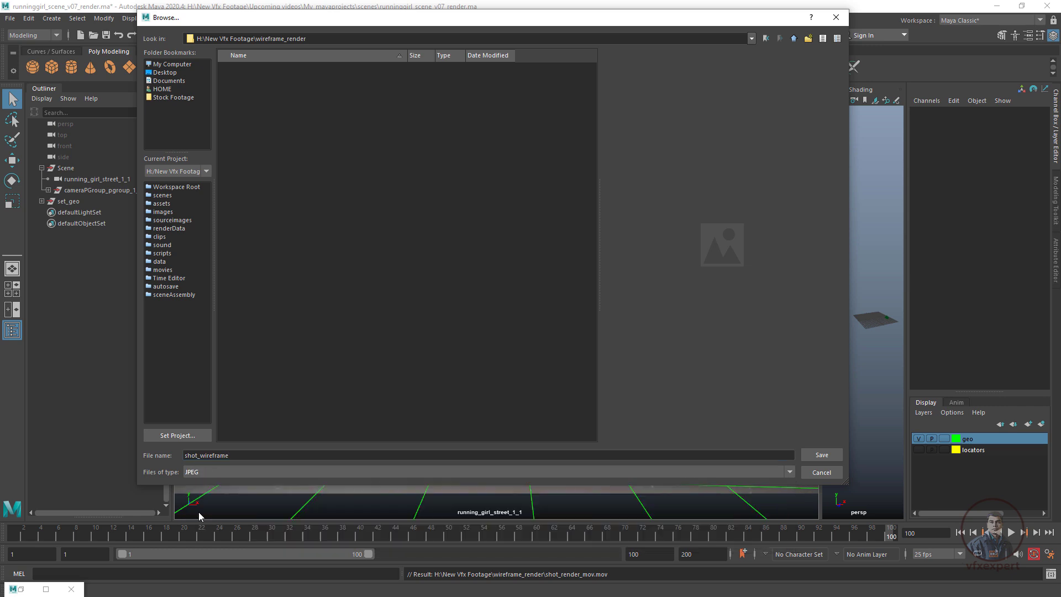
left_click(822, 455)
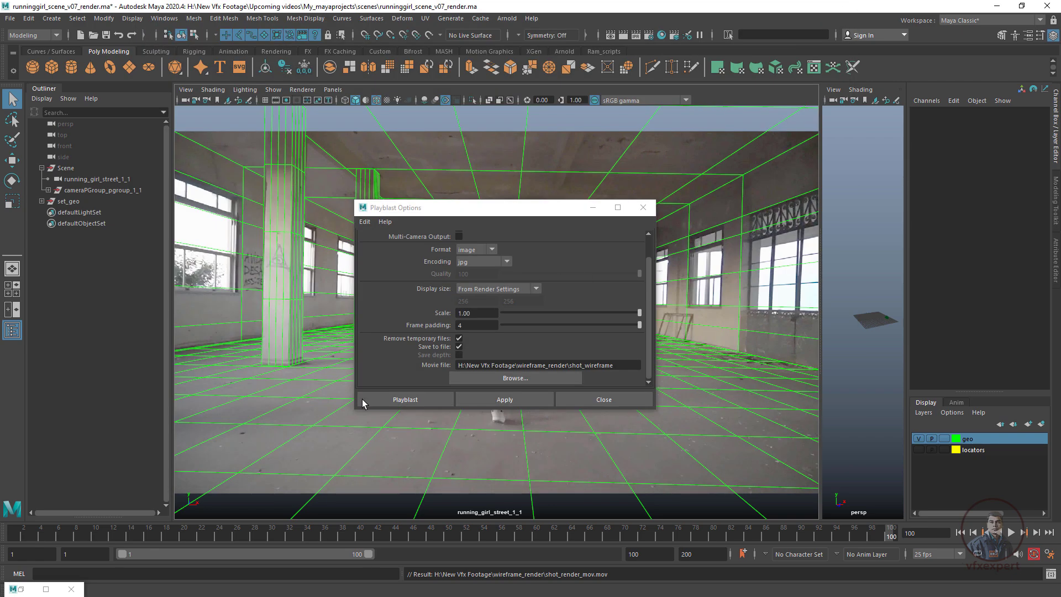
Playblast the shot_wireframe jpg sequence and close the FCheck preview with Esc
left_click(429, 400)
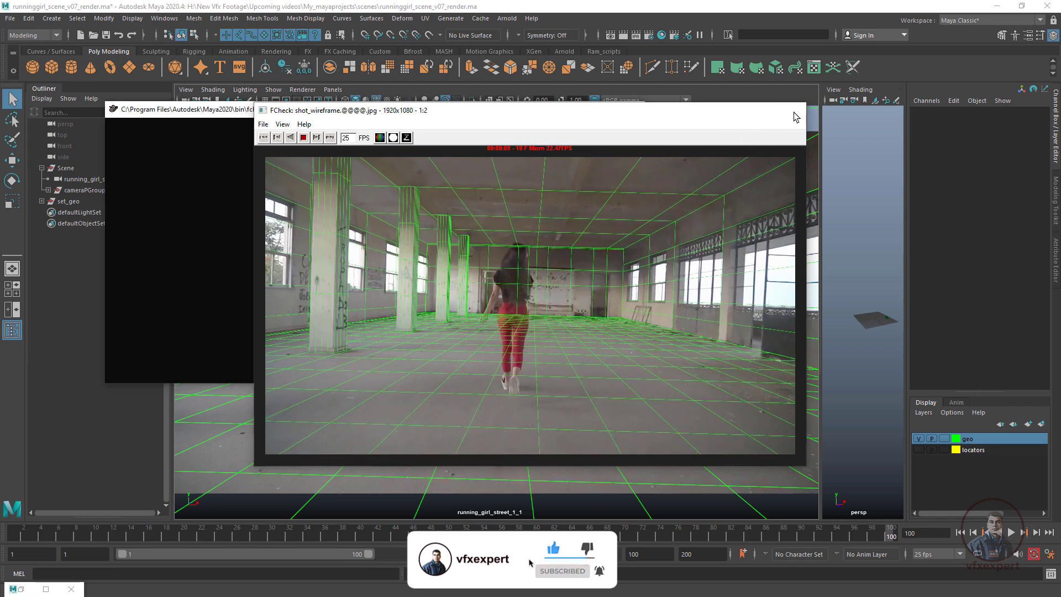
key("Escape")
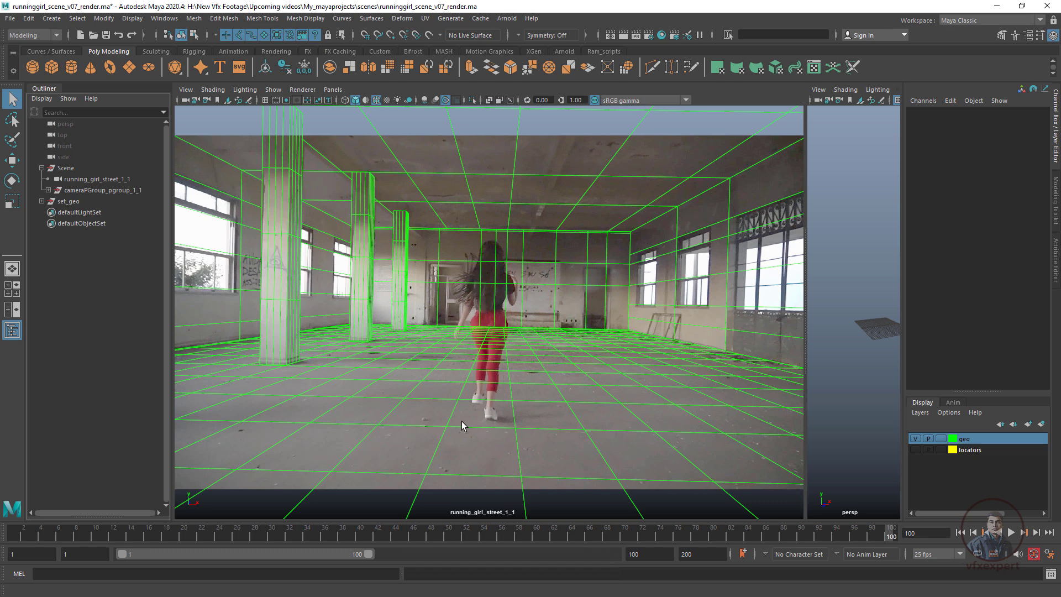
Set the playblast output to avi at quality 100 and browse for its save location
right_click(595, 535)
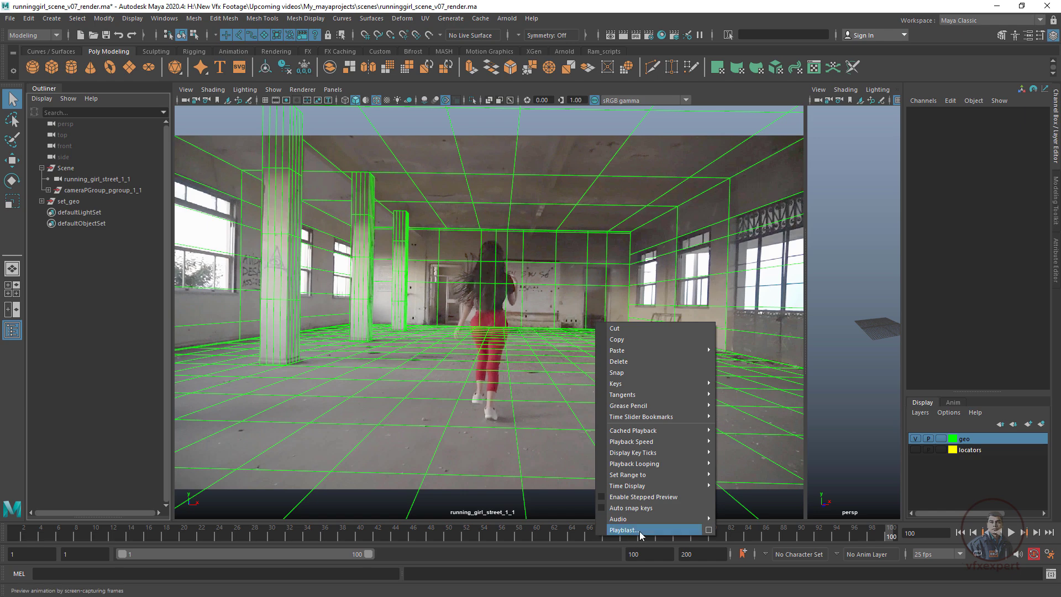
left_click(710, 530)
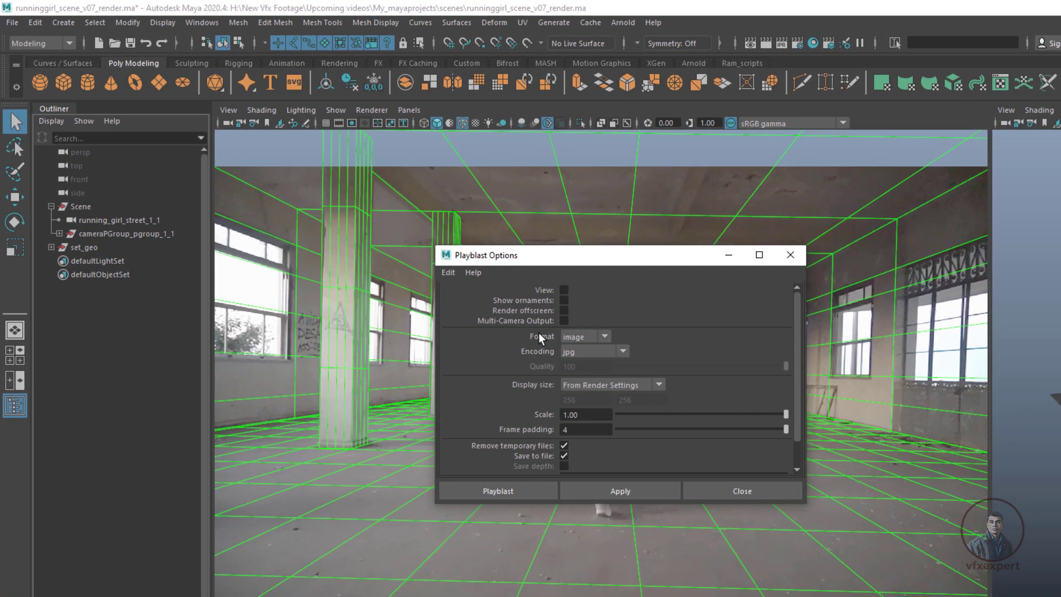
left_click(607, 338)
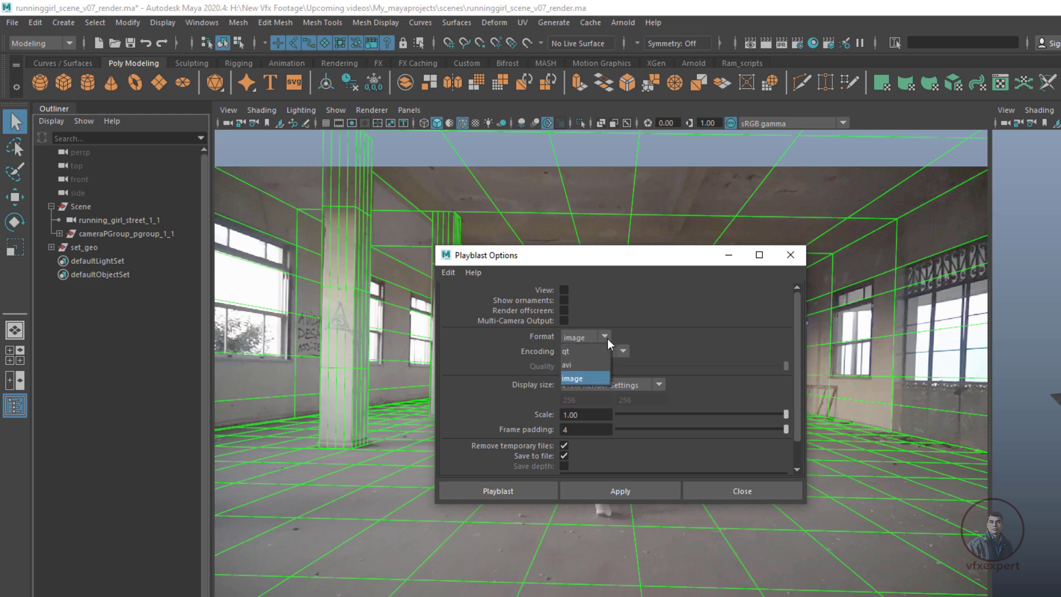
left_click(574, 364)
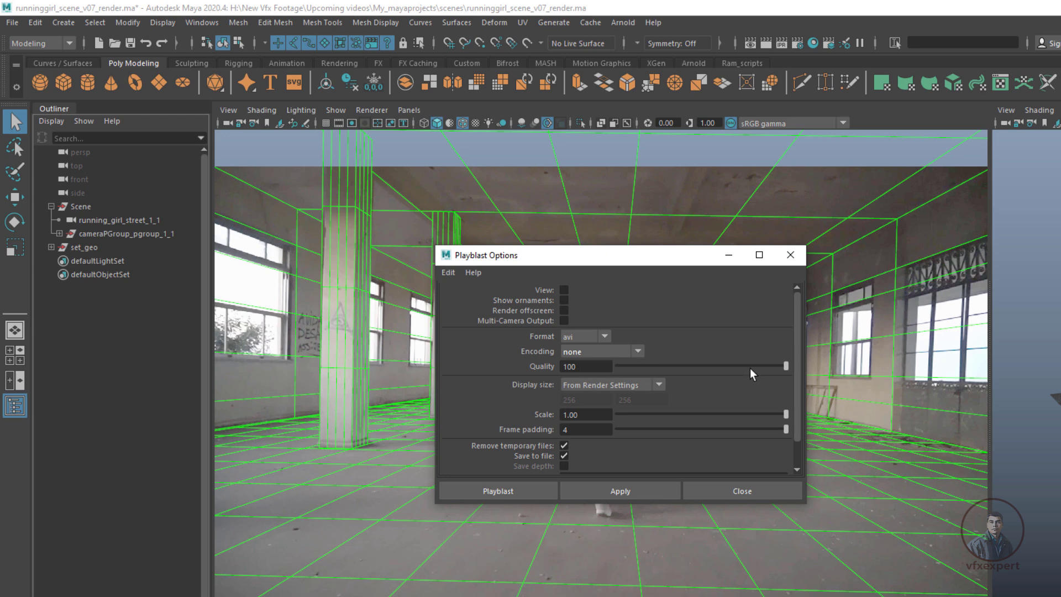
left_click_drag(750, 369, 791, 376)
left_click_drag(800, 427, 800, 451)
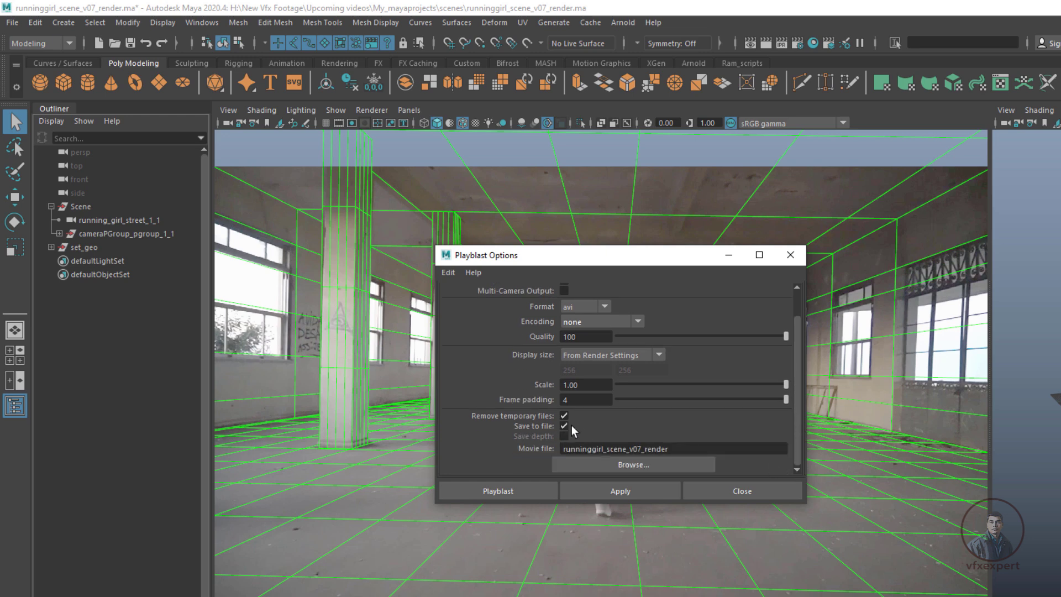
left_click(649, 464)
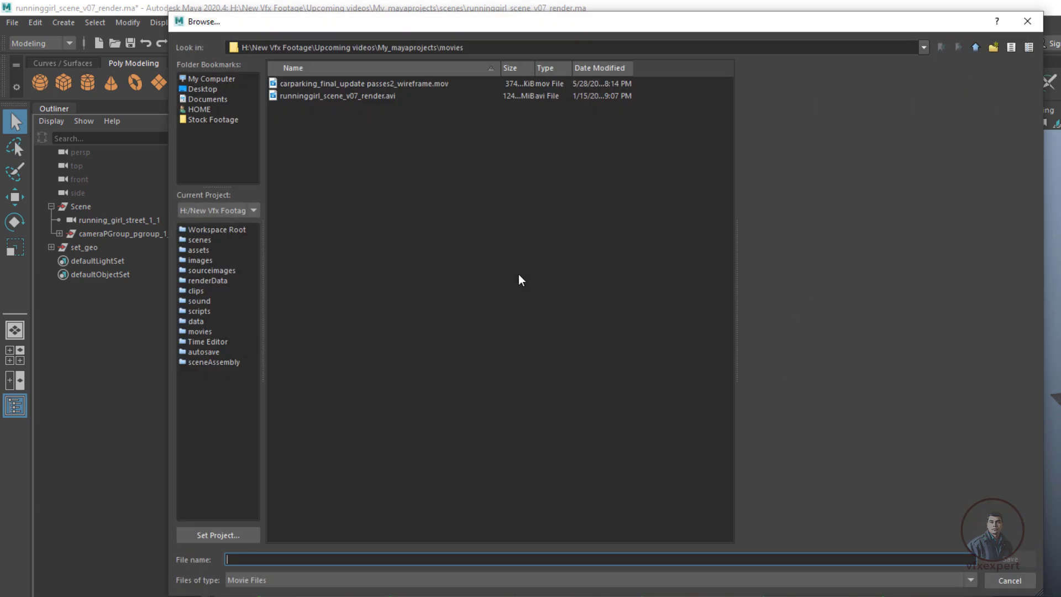
Target the avi playblast to shot_render_avi in New Vfx Footage/wireframe_render, then close Playblast Options
left_click(976, 48)
left_click(976, 47)
left_click(976, 48)
double_click(327, 537)
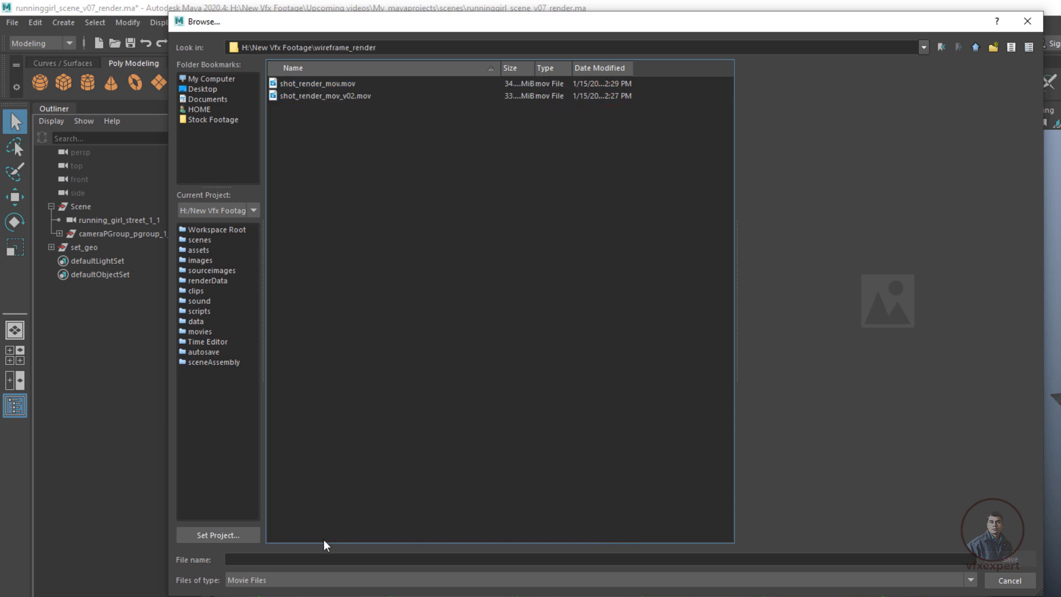
left_click(245, 558)
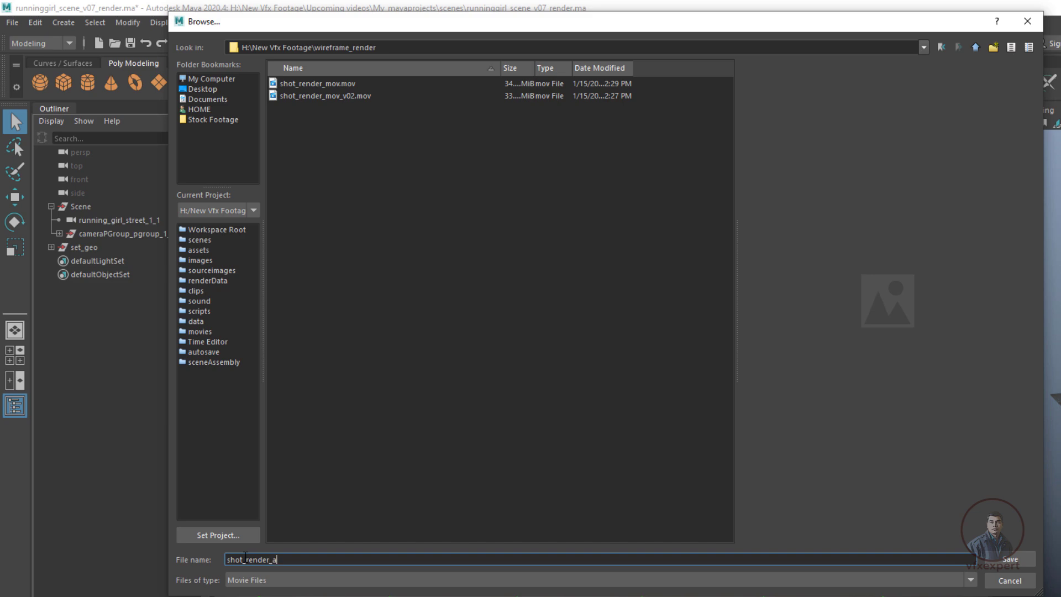
type("shot_render_avi")
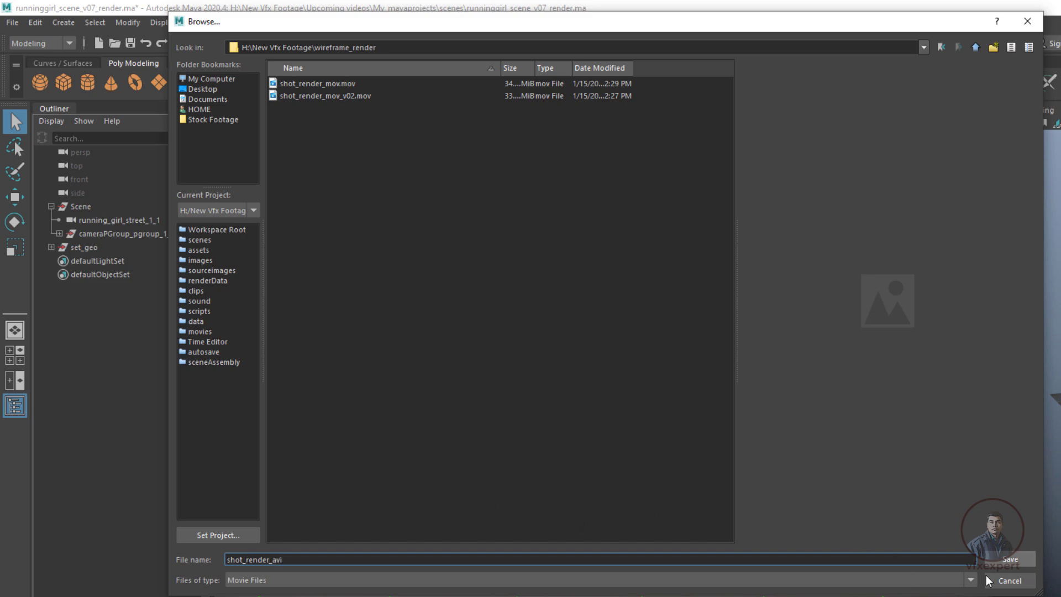
left_click(1019, 560)
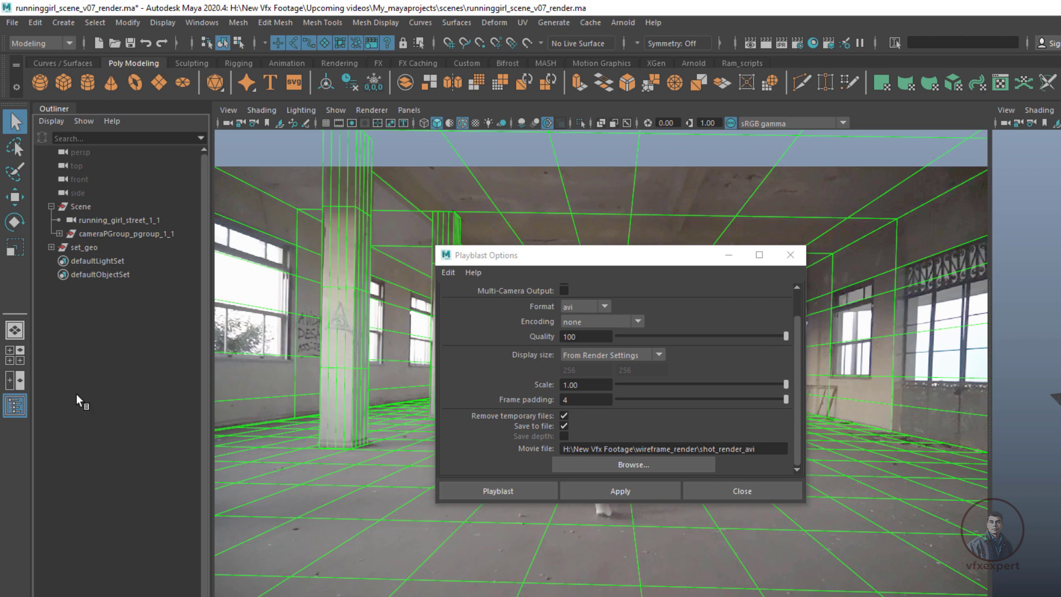
left_click(742, 491)
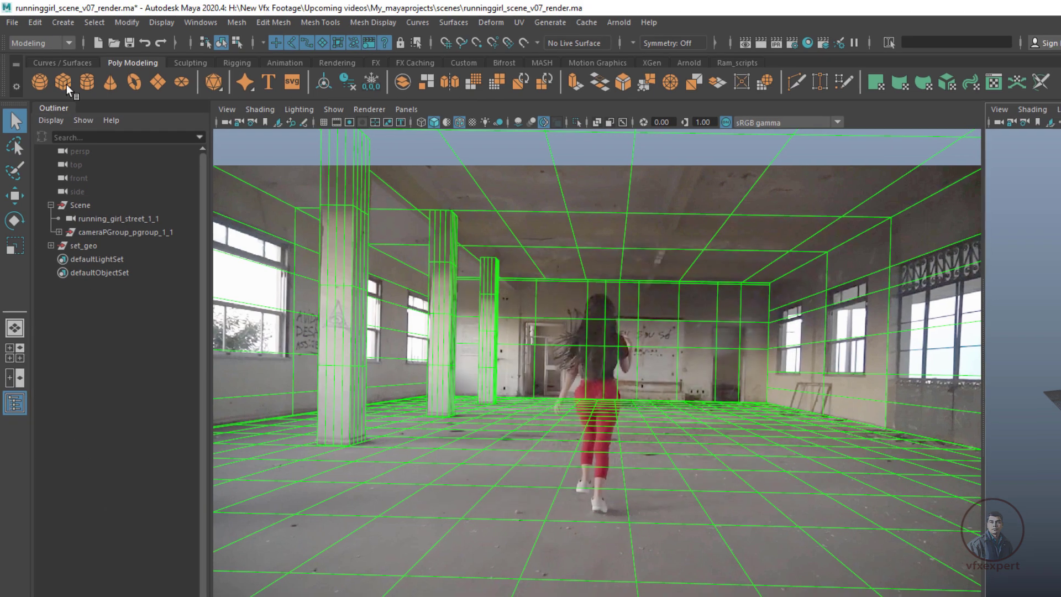
Open the New Vfx Footage > wireframe_render folder in File Explorer
key("super+e")
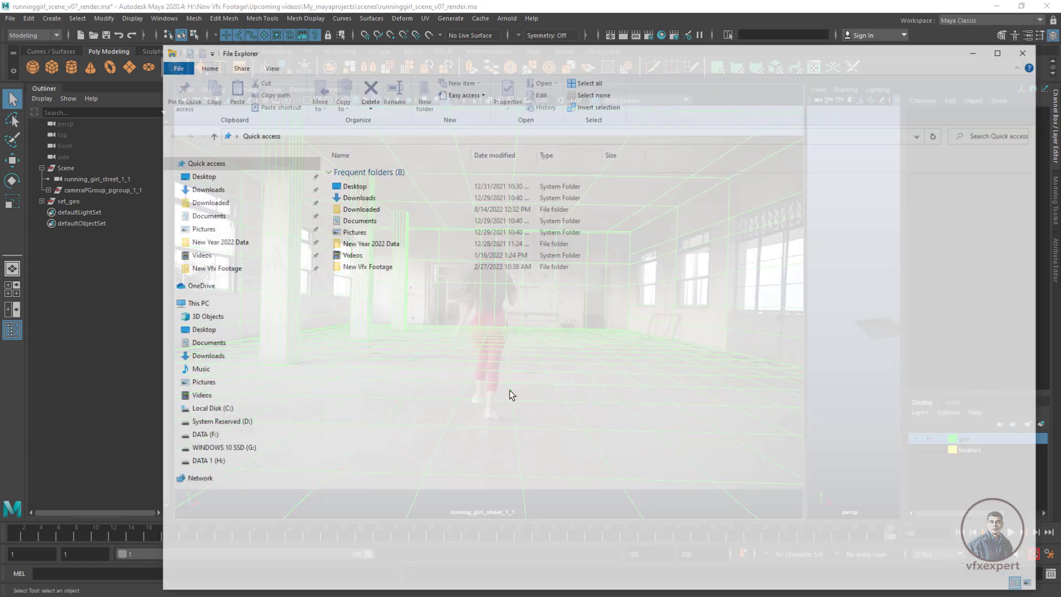
left_click(231, 269)
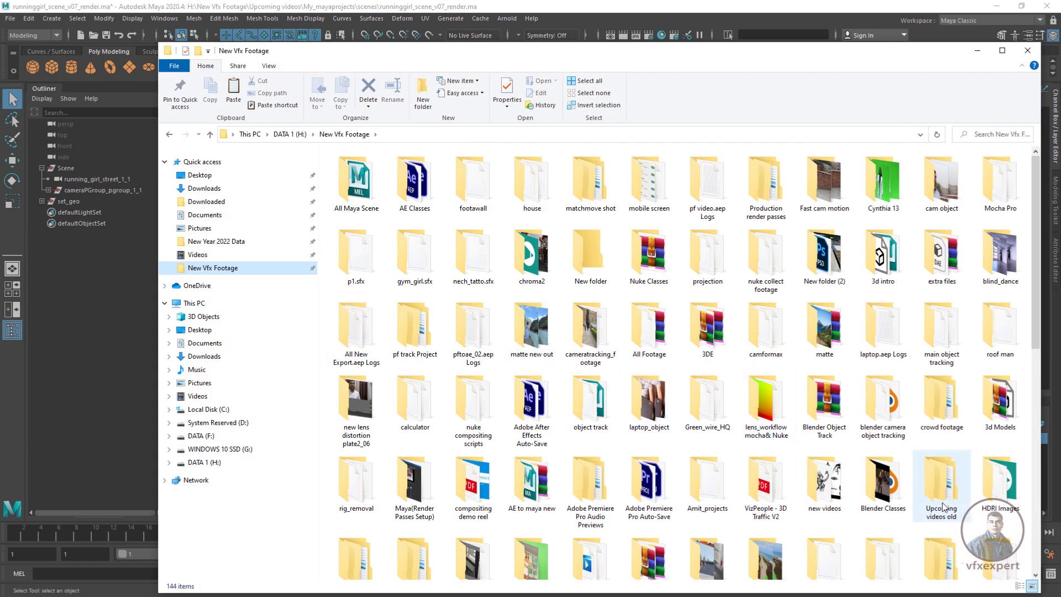
scroll(943, 503, "down", 10)
scroll(962, 299, "up", 3)
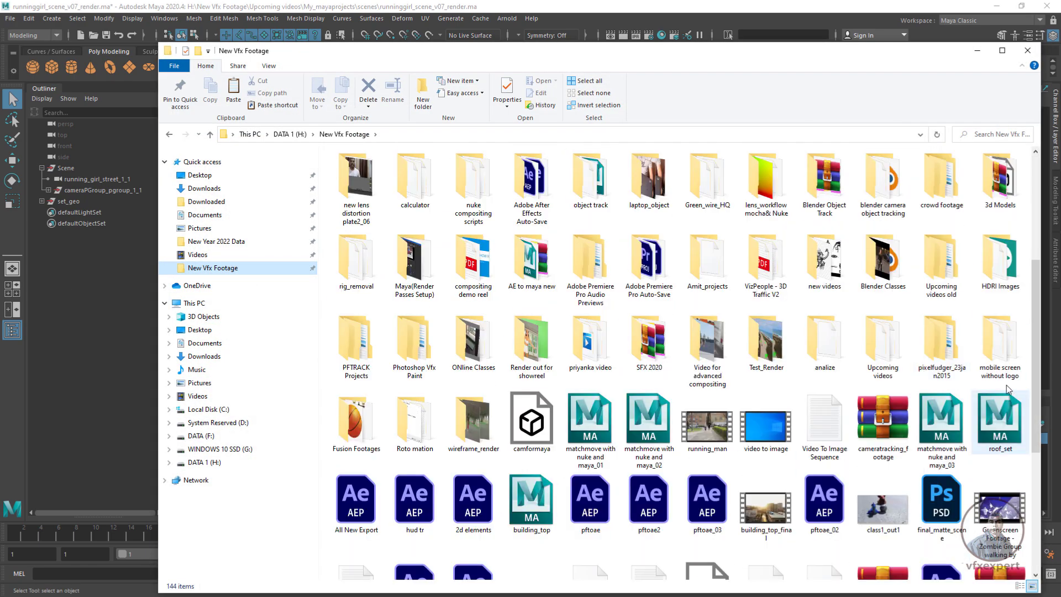
double_click(474, 450)
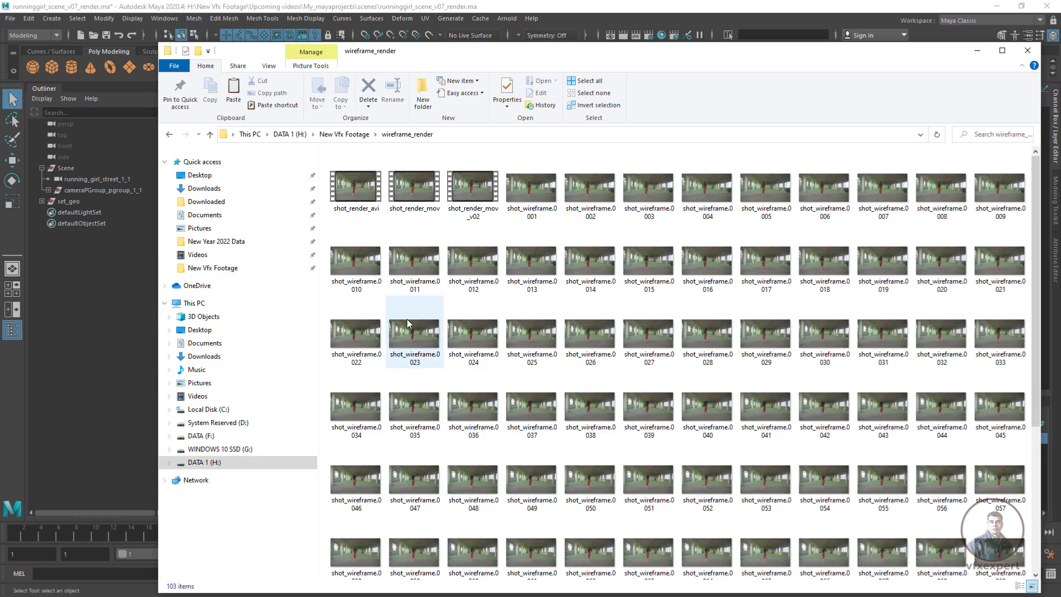
Compare the sizes of shot_render_avi, shot_render_mov and shot_render_mov_v02, then list apps for shot_render_avi
left_click(375, 207)
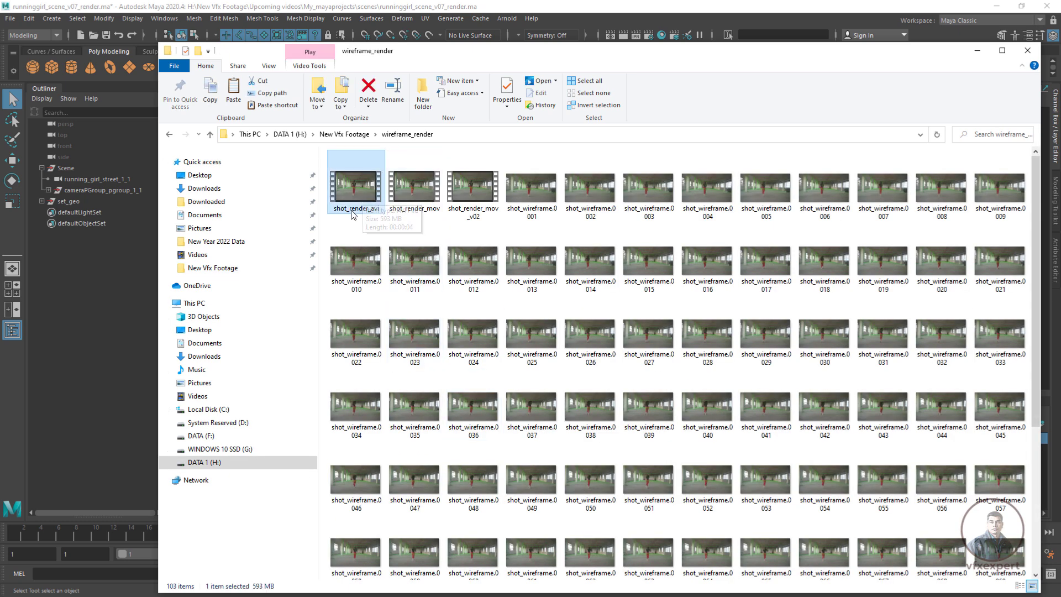
left_click(429, 195)
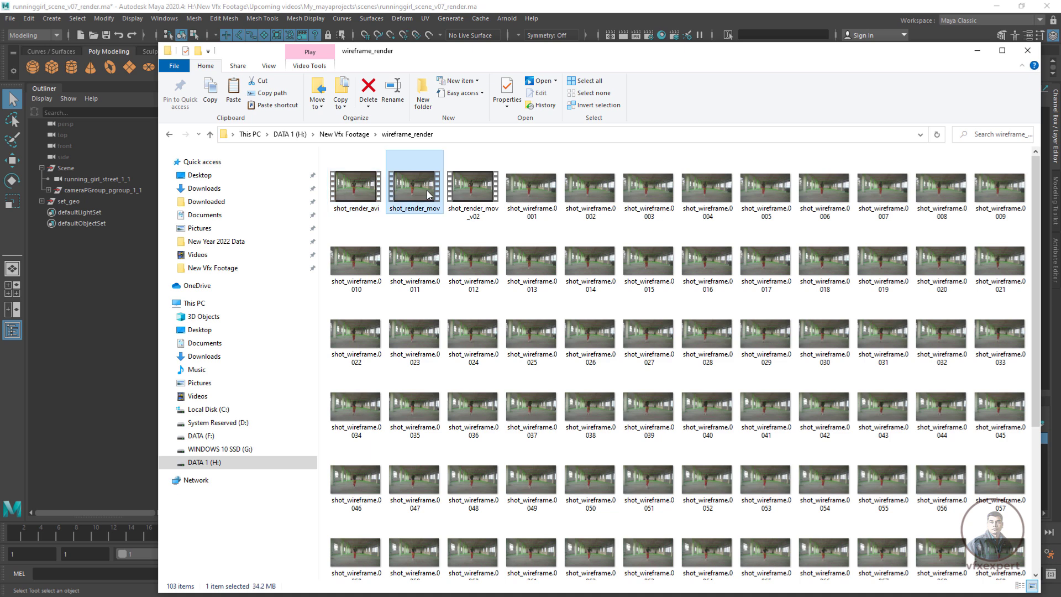
left_click(466, 198)
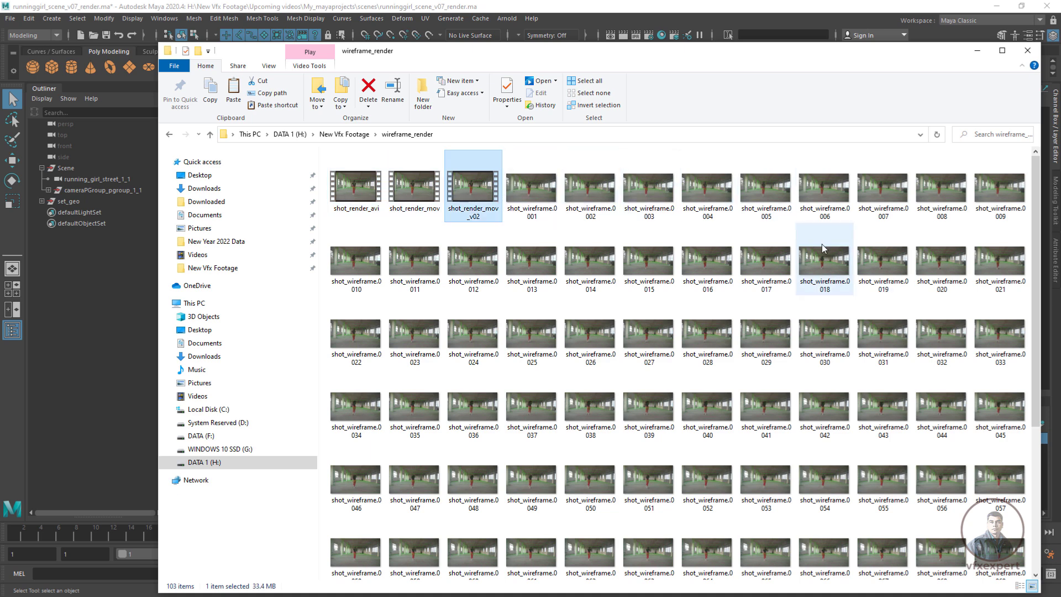
left_click(360, 200)
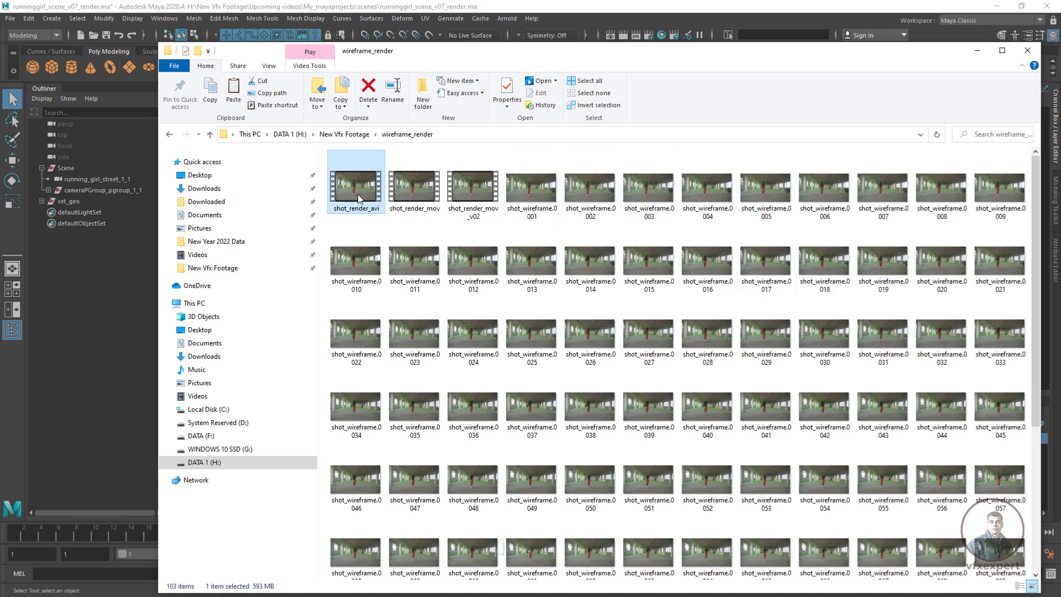
right_click(359, 199)
Play shot_render_avi full-screen in QuickTime Player and pause it at 00:01
mouse_move(416, 265)
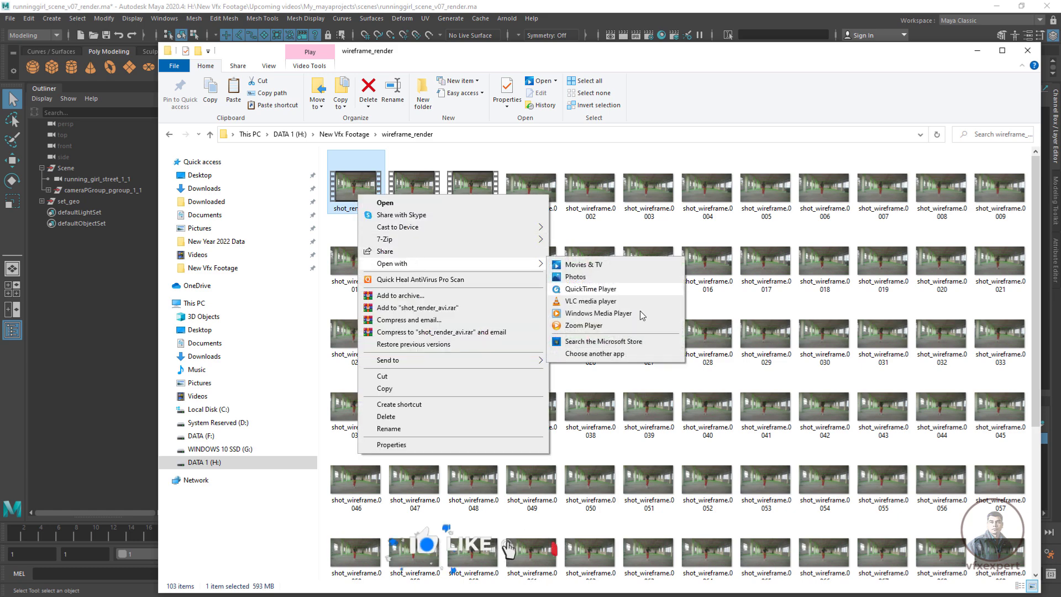
left_click(636, 325)
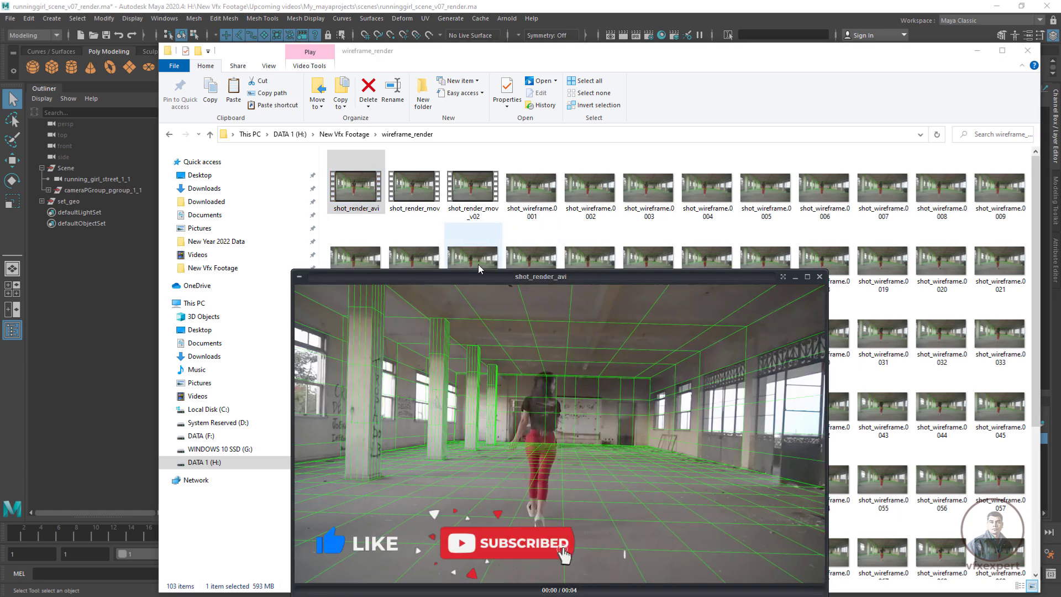
double_click(480, 274)
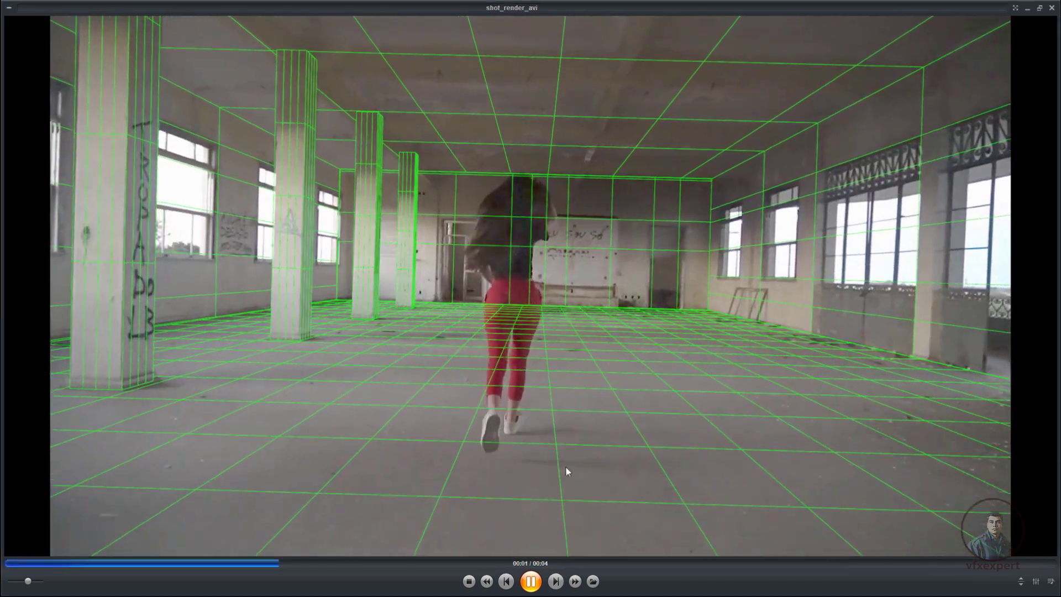
left_click(569, 466)
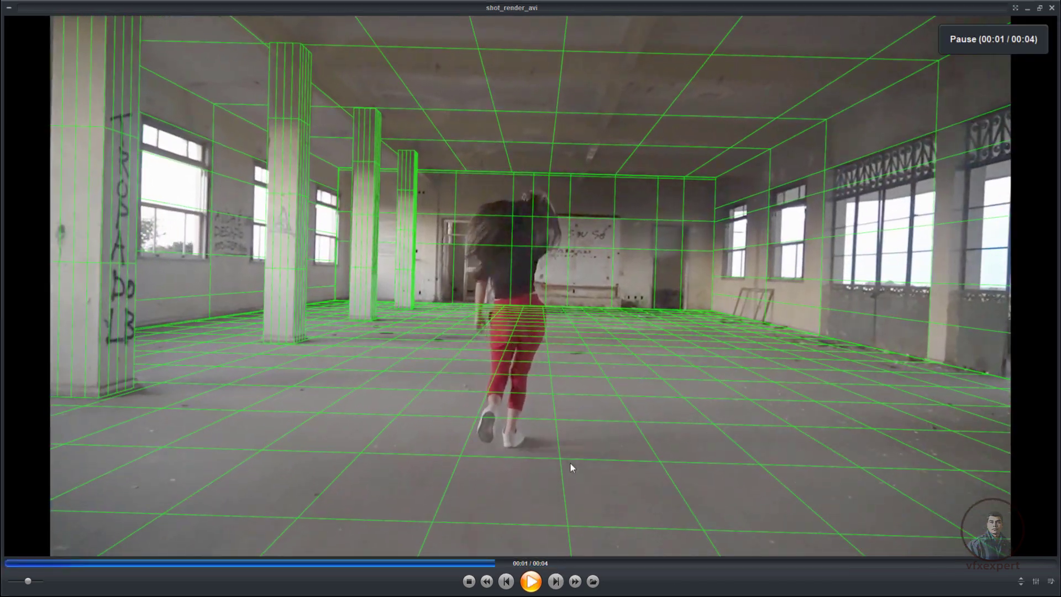